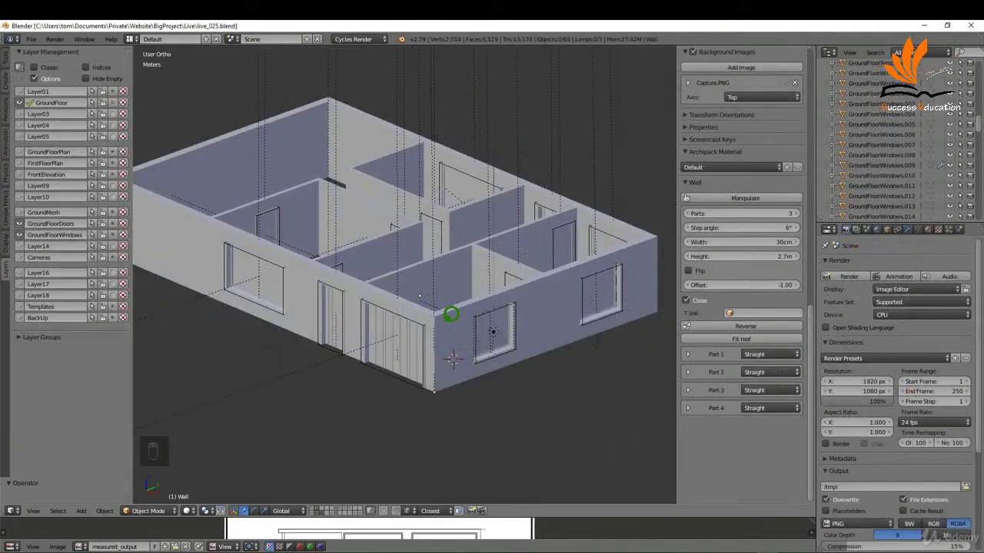
Display the ground floor from the top in wireframe, hide the GroundFloor layer and show the GroundFloorPlan layer
{"action": "key", "text": "KP_7"}
{"action": "scroll", "coordinate": [501, 299], "scroll_direction": "down", "scroll_amount": 3}
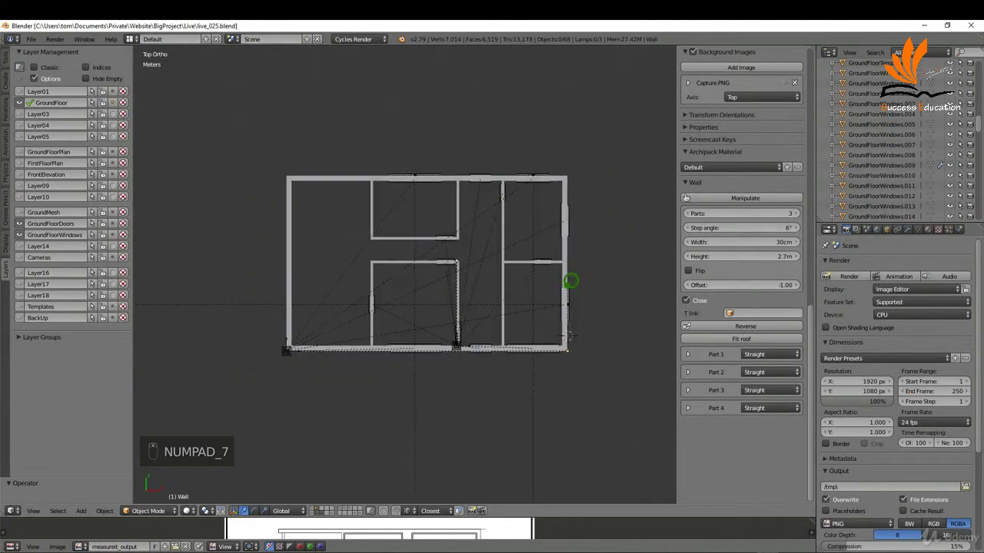
{"action": "scroll", "coordinate": [571, 279], "scroll_direction": "up", "scroll_amount": 1}
{"action": "scroll", "coordinate": [319, 342], "scroll_direction": "up", "scroll_amount": 1}
{"action": "key", "text": "z"}
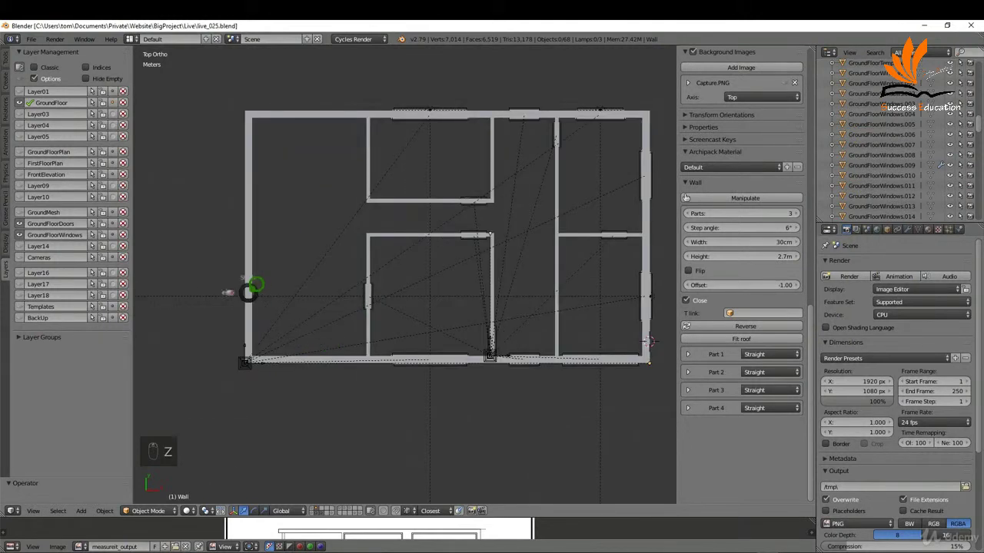
{"action": "left_click", "coordinate": [328, 285]}
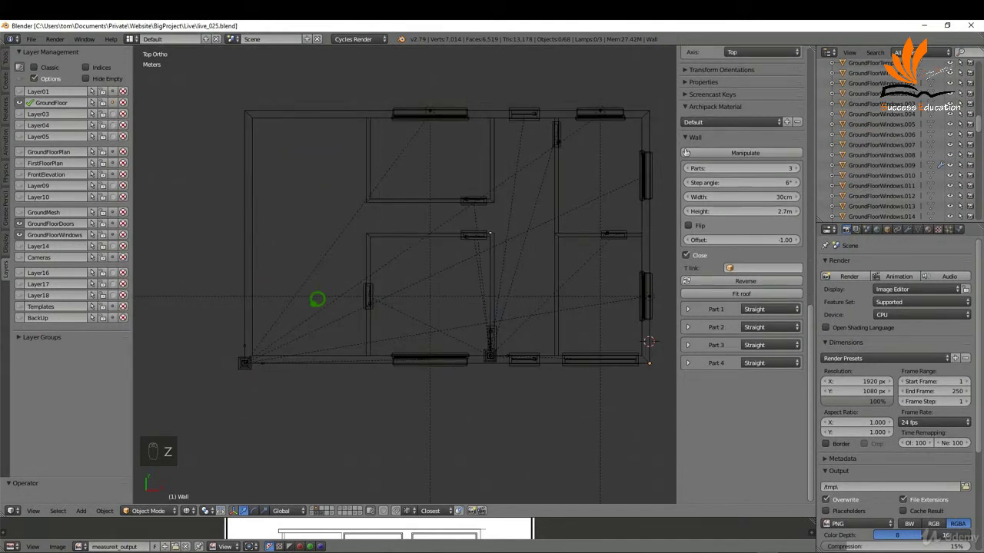
{"action": "left_click", "coordinate": [20, 102]}
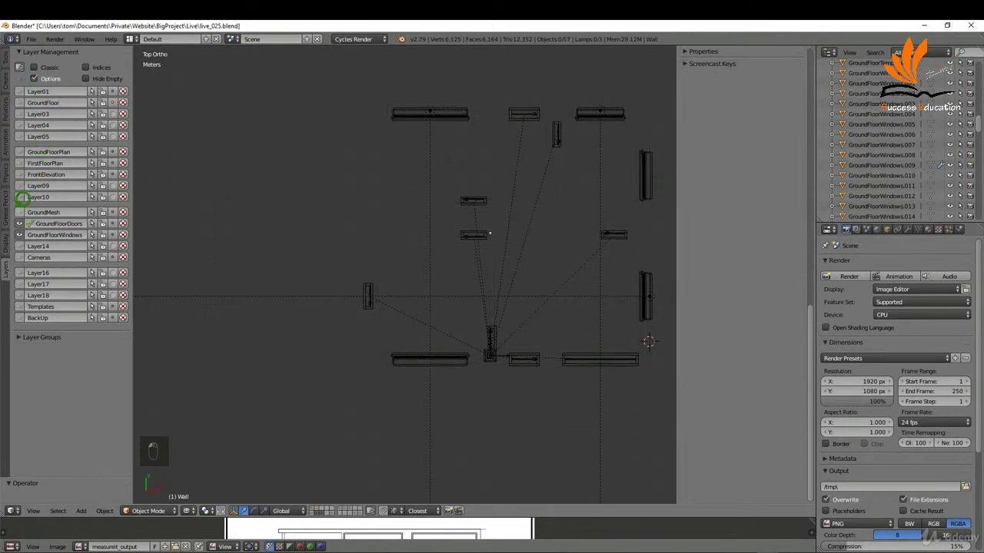
{"action": "left_click", "coordinate": [20, 151]}
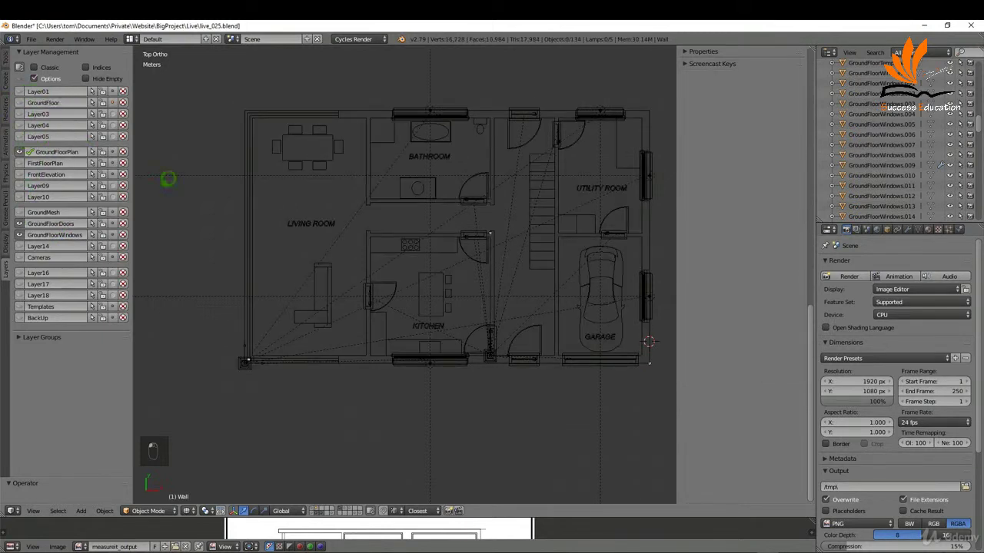
In the GroundFloorWindows plan mesh, select only the vertices of the living room's front window strip beside the house corner
{"action": "right_click", "coordinate": [246, 314]}
{"action": "key", "text": "Tab"}
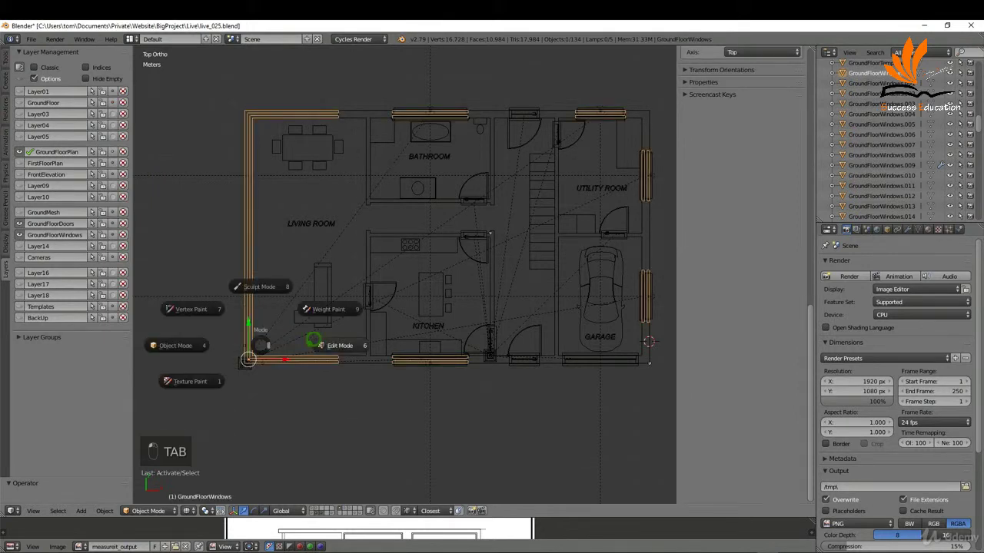
{"action": "left_click", "coordinate": [341, 340]}
{"action": "key", "text": "a"}
{"action": "key", "text": "a"}
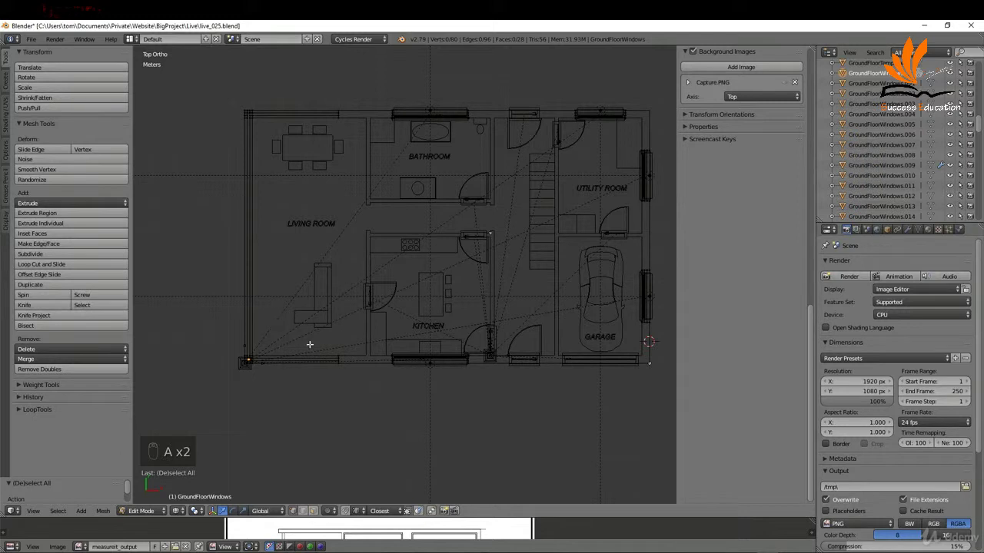
{"action": "scroll", "coordinate": [254, 358], "scroll_direction": "up", "scroll_amount": 8}
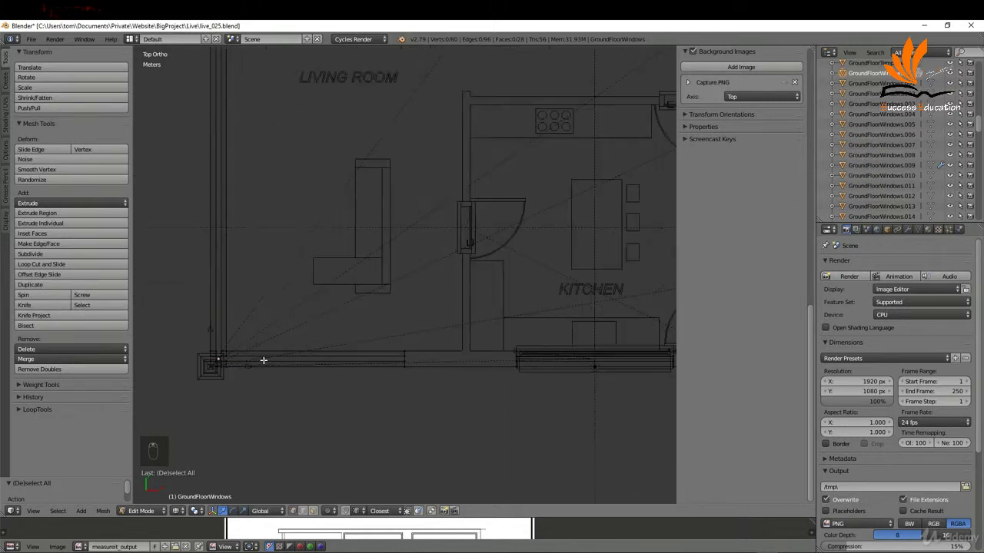
{"action": "key", "text": "b"}
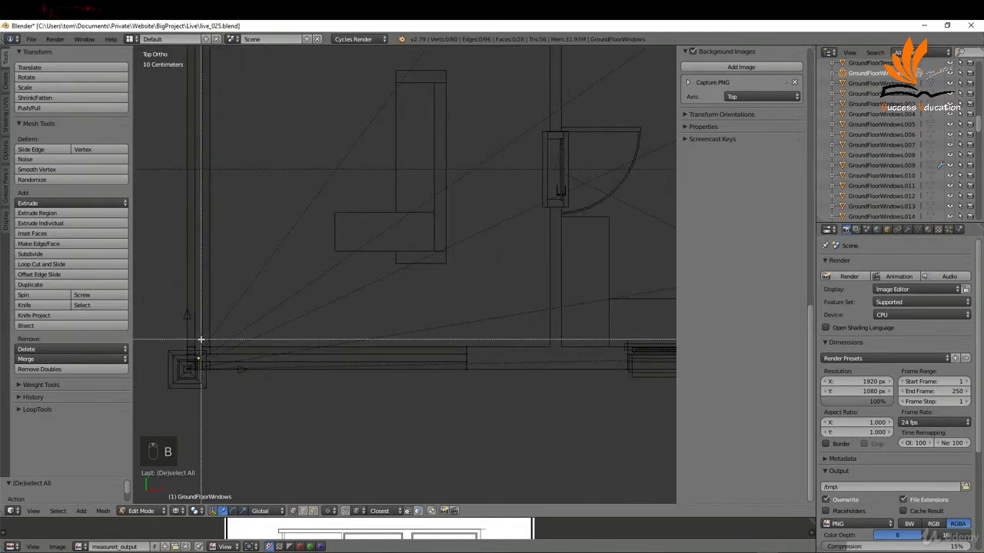
{"action": "left_click_drag", "start_coordinate": [206, 332], "coordinate": [475, 383]}
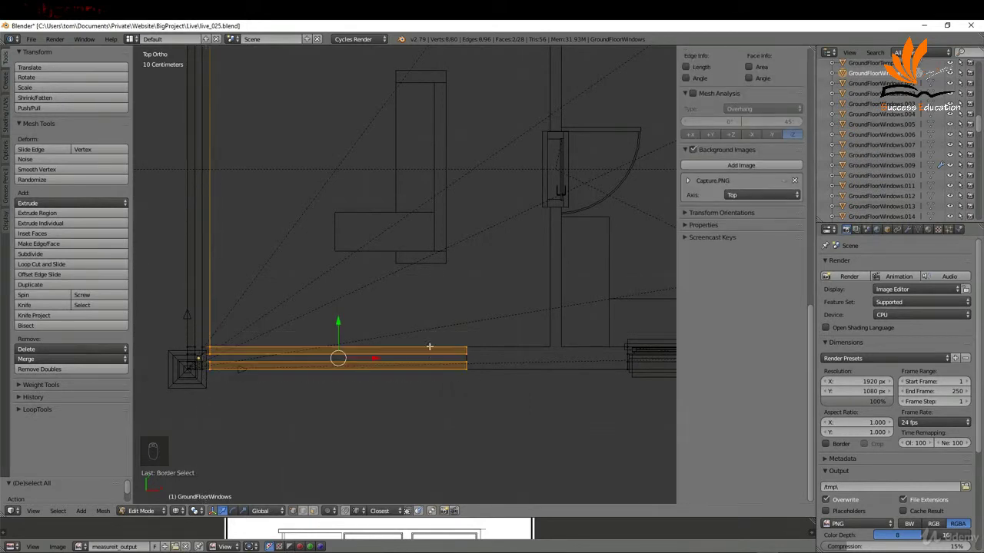
Snap the 3D cursor to the selected window strip and return to Object Mode
{"action": "key", "text": "shift+s"}
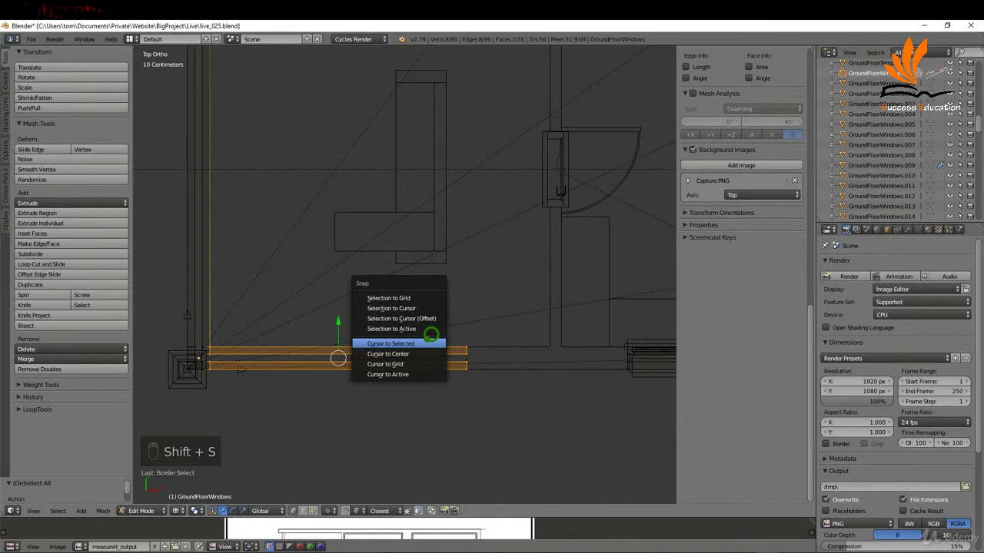
{"action": "left_click", "coordinate": [428, 342]}
{"action": "scroll", "coordinate": [369, 395], "scroll_direction": "down", "scroll_amount": 6}
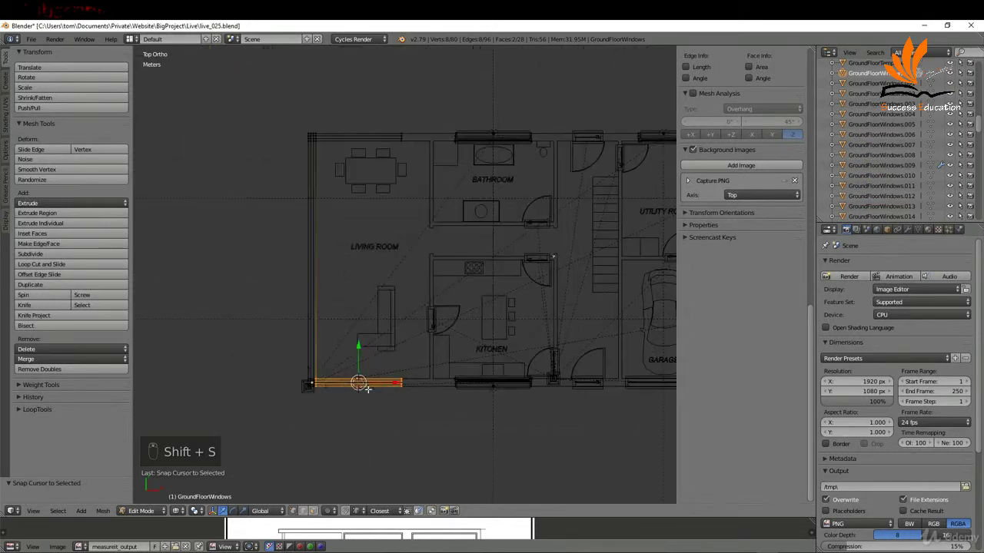
{"action": "key", "text": "Tab"}
{"action": "left_click", "coordinate": [290, 374]}
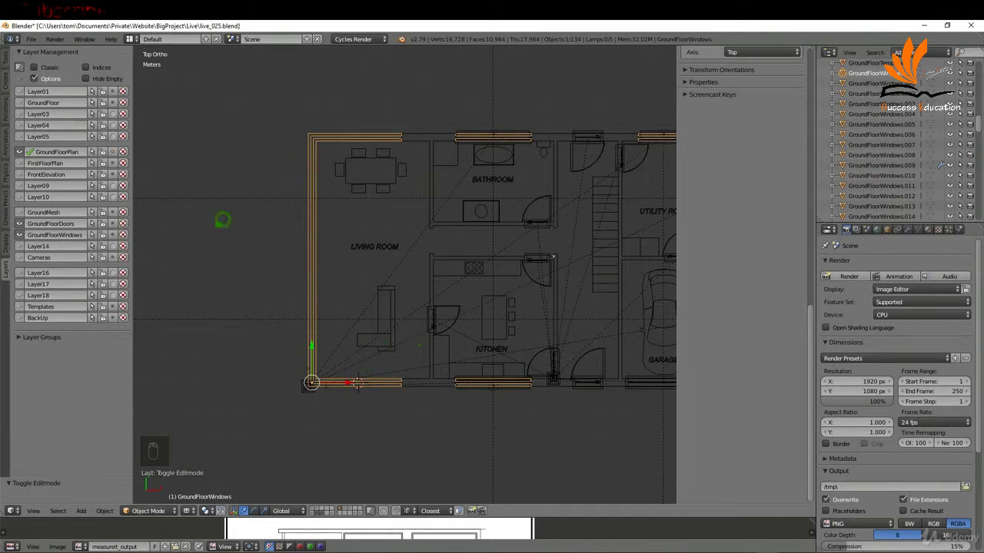
Hide the GroundFloorPlan and GroundFloorDoors layers and expand the Archimesh creation tools
{"action": "left_click", "coordinate": [20, 152]}
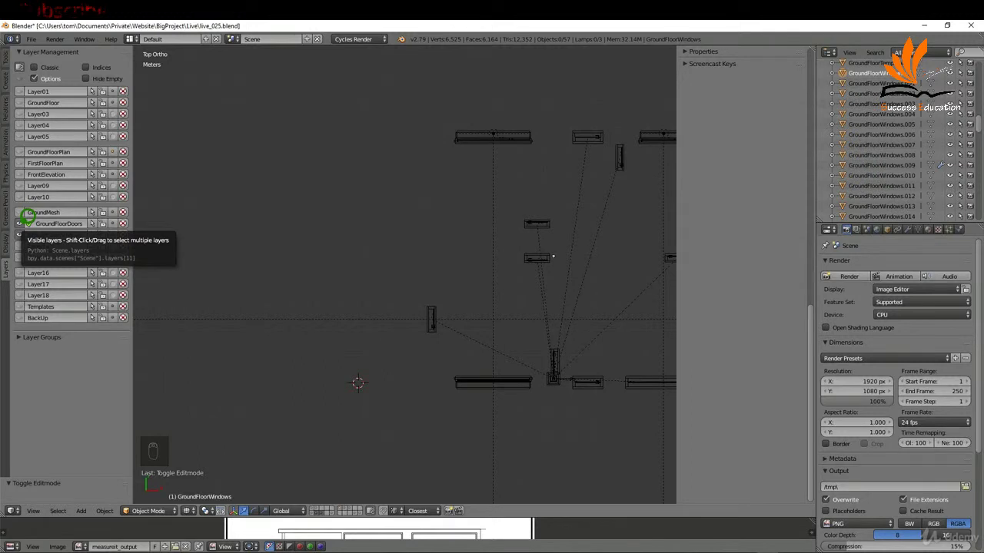
{"action": "left_click", "coordinate": [21, 222], "text": "shift"}
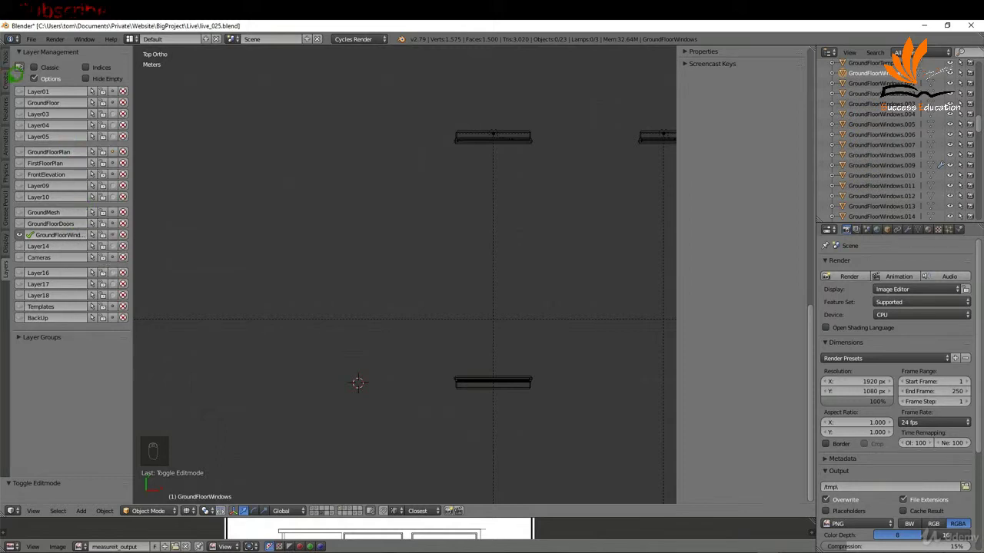
{"action": "left_click", "coordinate": [9, 74]}
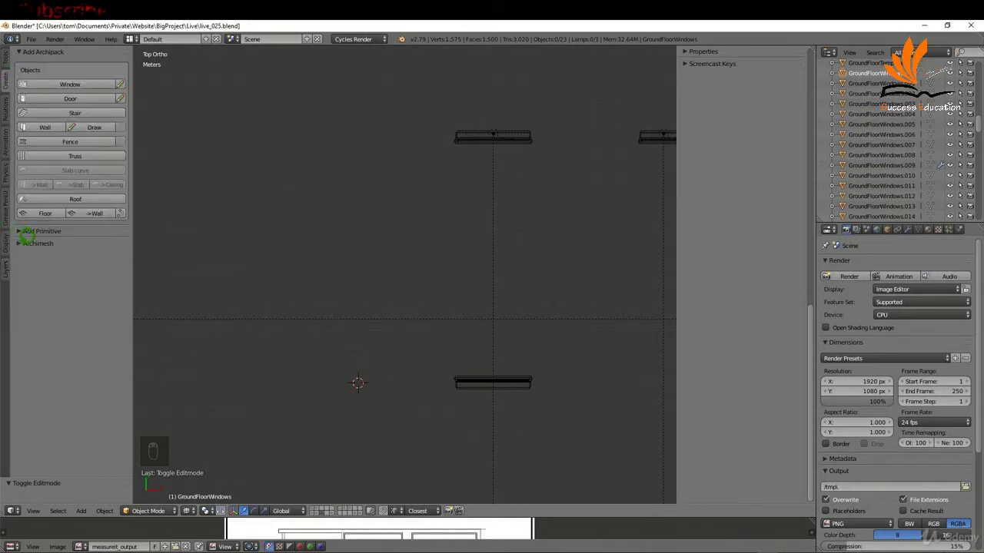
{"action": "left_click", "coordinate": [30, 242]}
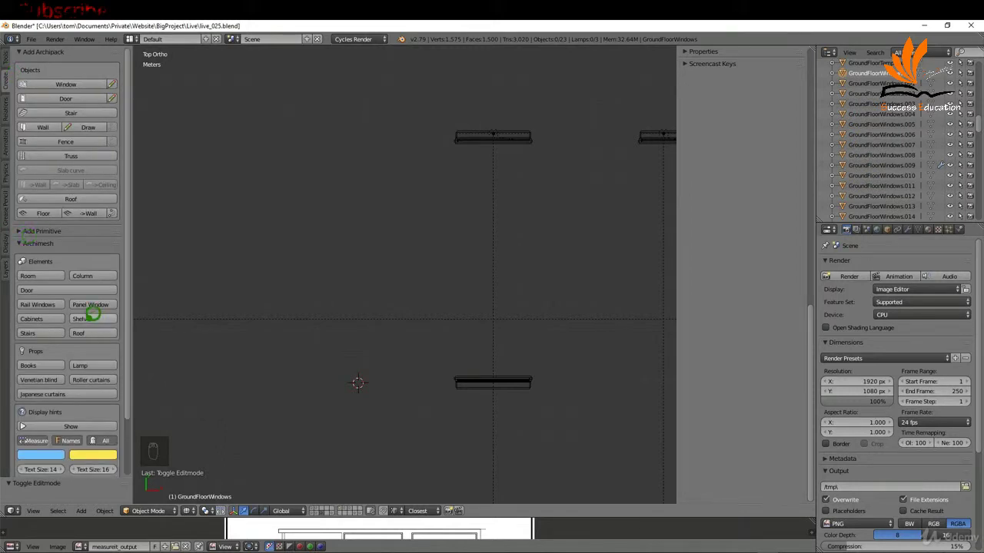
Check in the add-on preferences whether Archimesh is enabled
{"action": "left_click", "coordinate": [32, 39]}
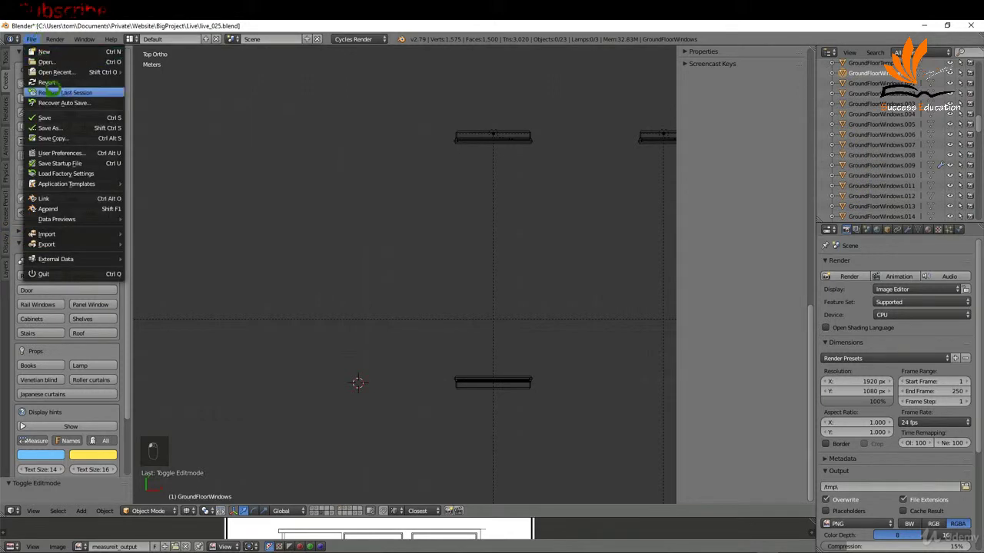
{"action": "left_click", "coordinate": [61, 152]}
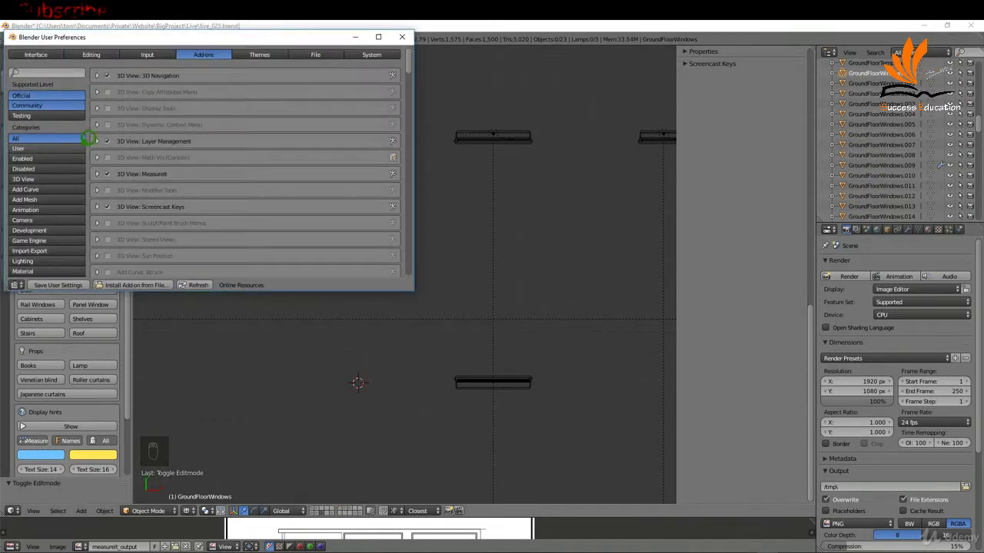
{"action": "scroll", "coordinate": [139, 192], "scroll_direction": "down", "scroll_amount": 6}
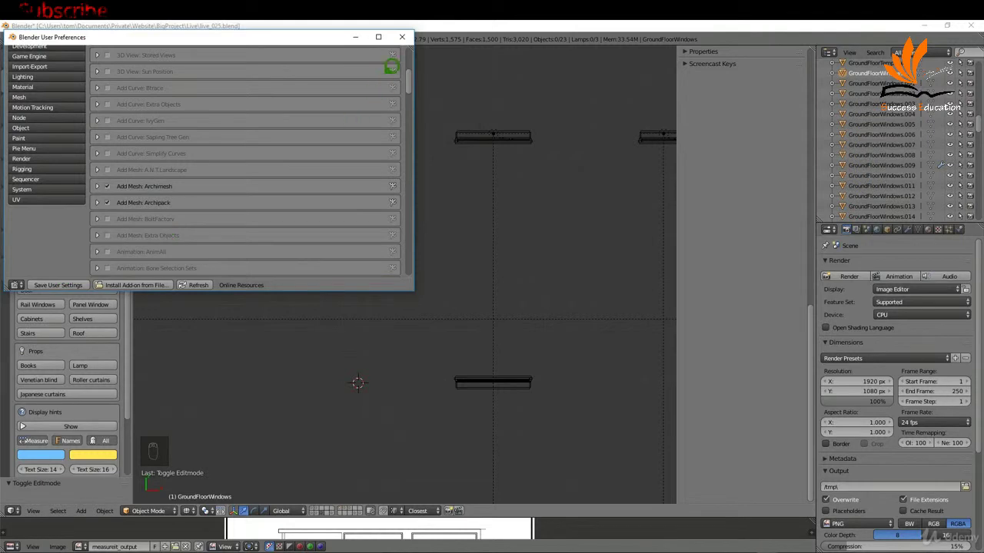
{"action": "left_click", "coordinate": [405, 37]}
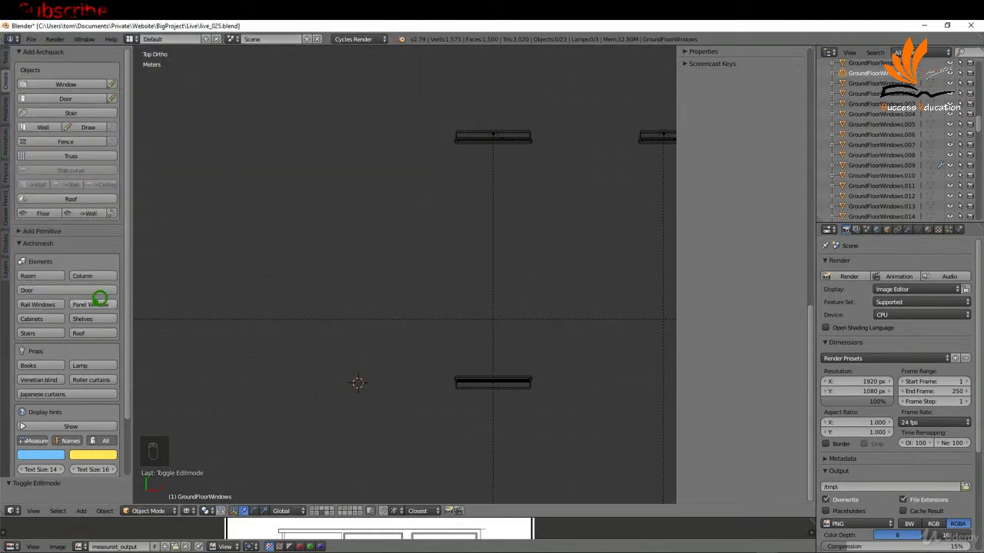
Add an Archimesh panel window at the 3D cursor with the DOOR 80X230 preset and display it in solid shading
{"action": "left_click", "coordinate": [90, 304]}
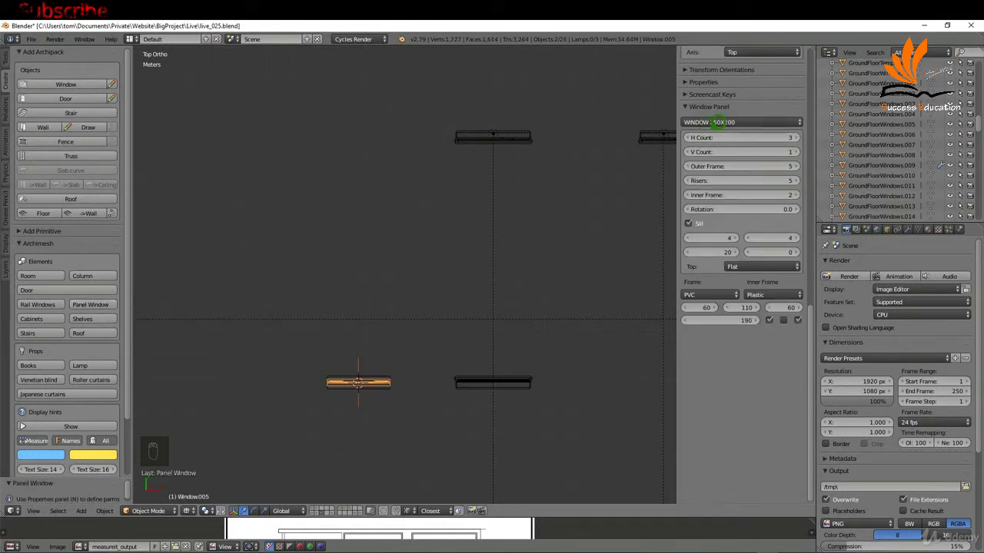
{"action": "left_click", "coordinate": [732, 122]}
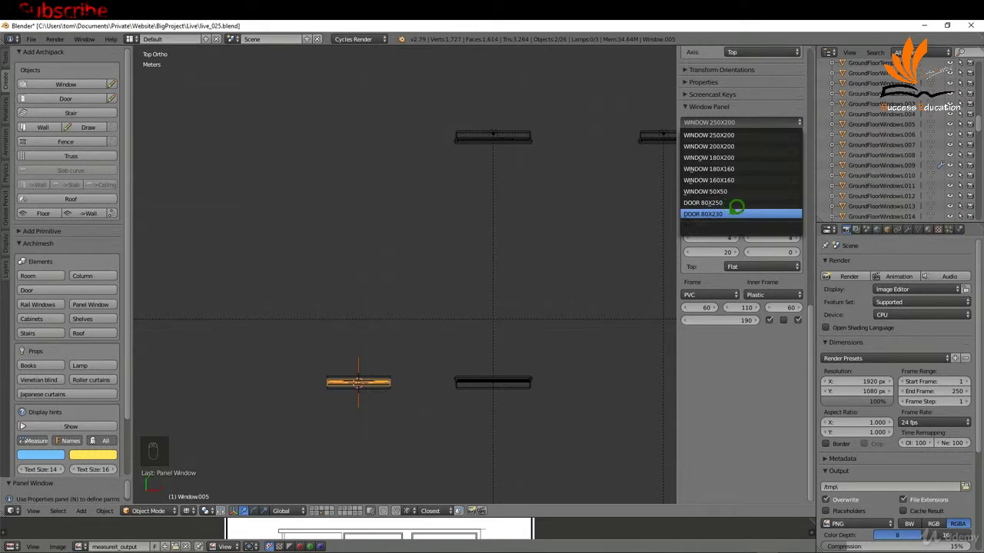
{"action": "left_click", "coordinate": [737, 212]}
{"action": "middle_click_drag", "start_coordinate": [450, 390], "coordinate": [446, 285]}
{"action": "scroll", "coordinate": [369, 369], "scroll_direction": "up", "scroll_amount": 3}
{"action": "key", "text": "z"}
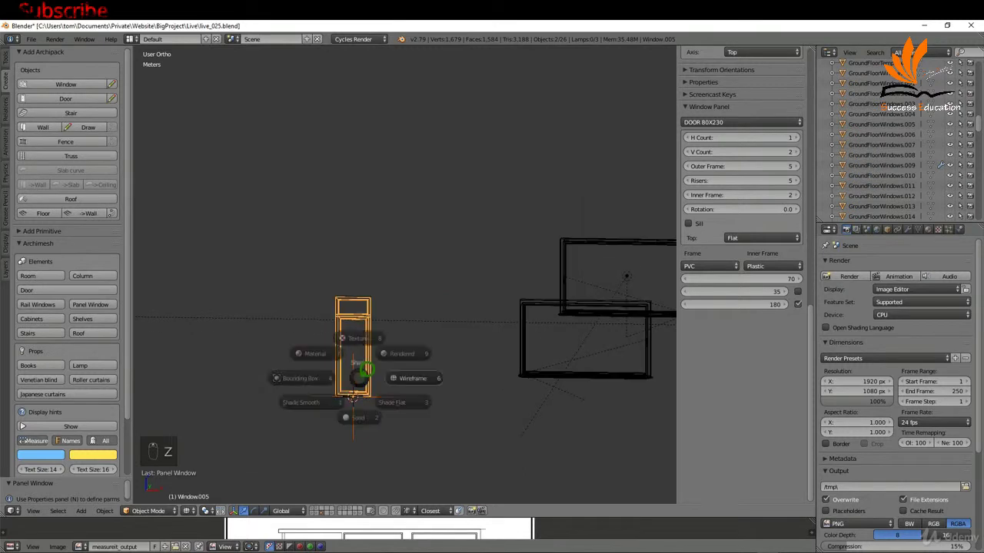
{"action": "left_click", "coordinate": [360, 417]}
Set the panel window's V Count to 1 and H Count to 3, and disable the inner frames of the two side panels
{"action": "scroll", "coordinate": [364, 347], "scroll_direction": "up", "scroll_amount": 2}
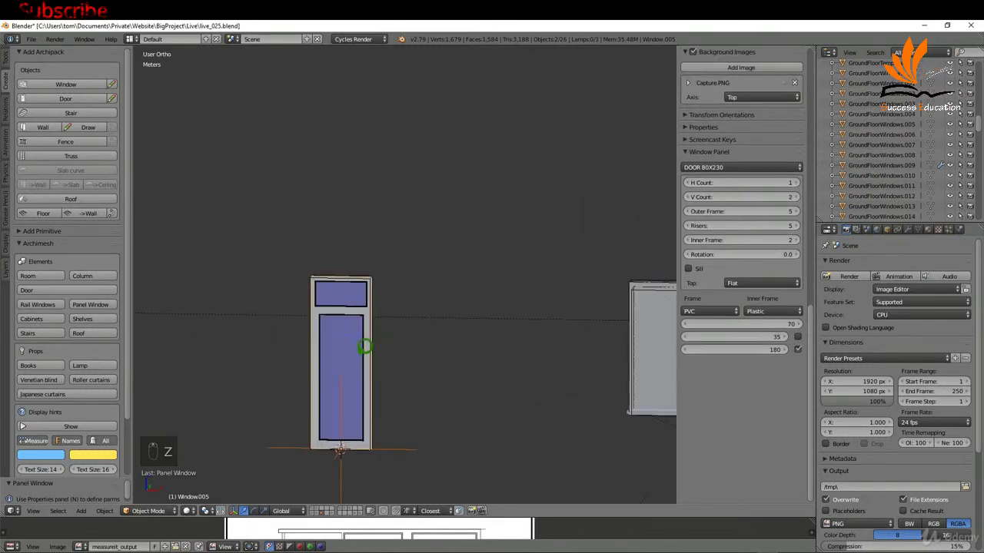
{"action": "scroll", "coordinate": [365, 347], "scroll_direction": "up", "scroll_amount": 1}
{"action": "middle_click_drag", "start_coordinate": [365, 346], "coordinate": [392, 307], "text": "shift"}
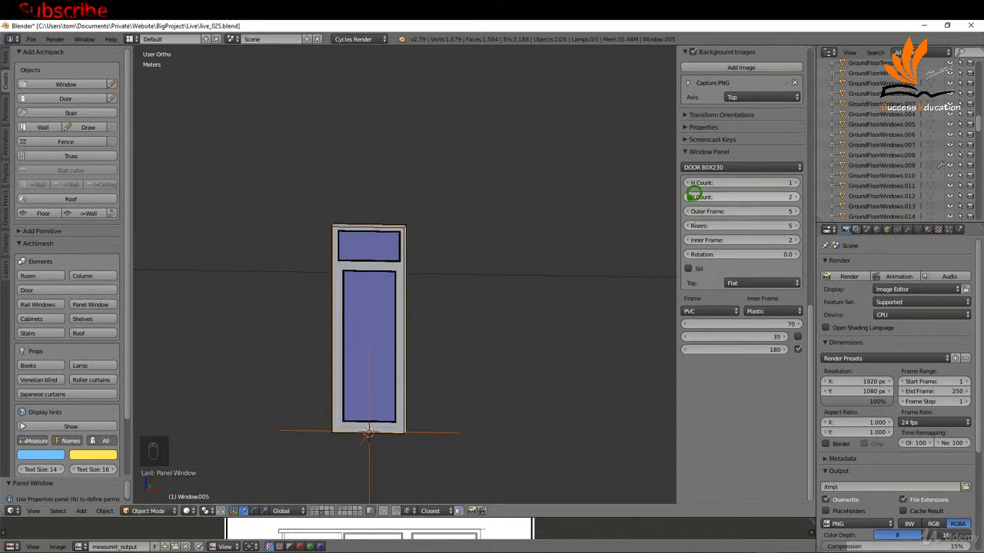
{"action": "left_click", "coordinate": [688, 196]}
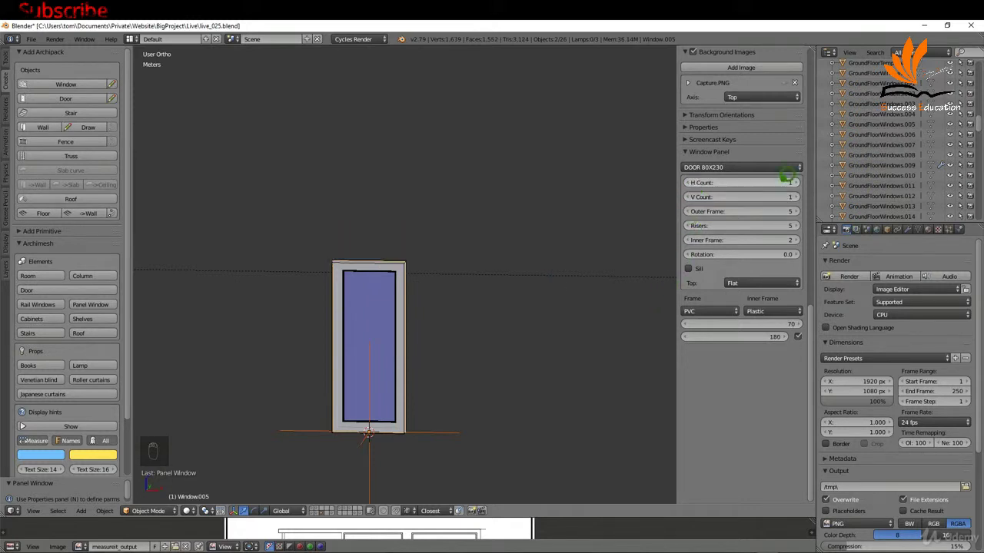
{"action": "left_click", "coordinate": [797, 182]}
{"action": "left_click", "coordinate": [797, 182]}
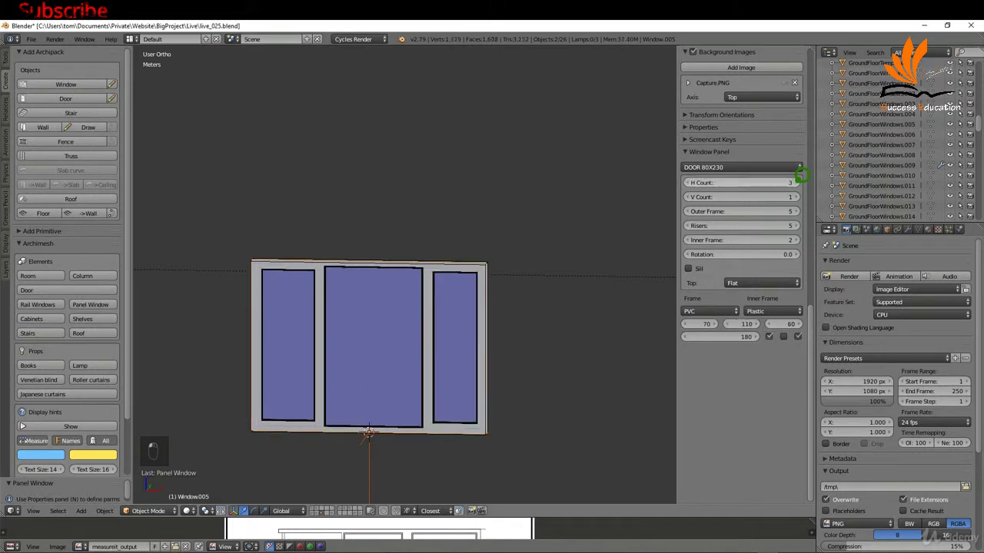
{"action": "left_click", "coordinate": [794, 325]}
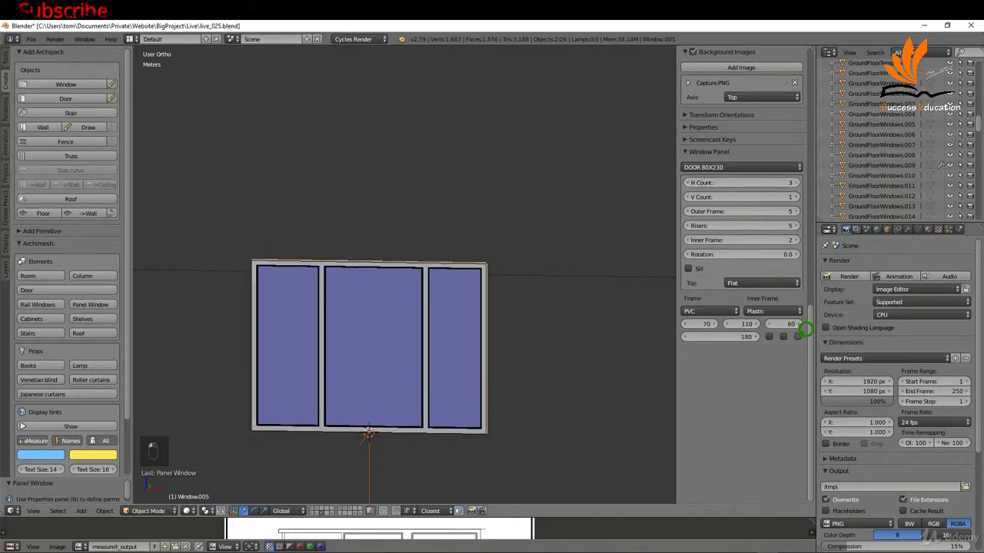
Show the FrontElevation layer behind the new window in the front view, using wireframe shading
{"action": "key", "text": "KP_1"}
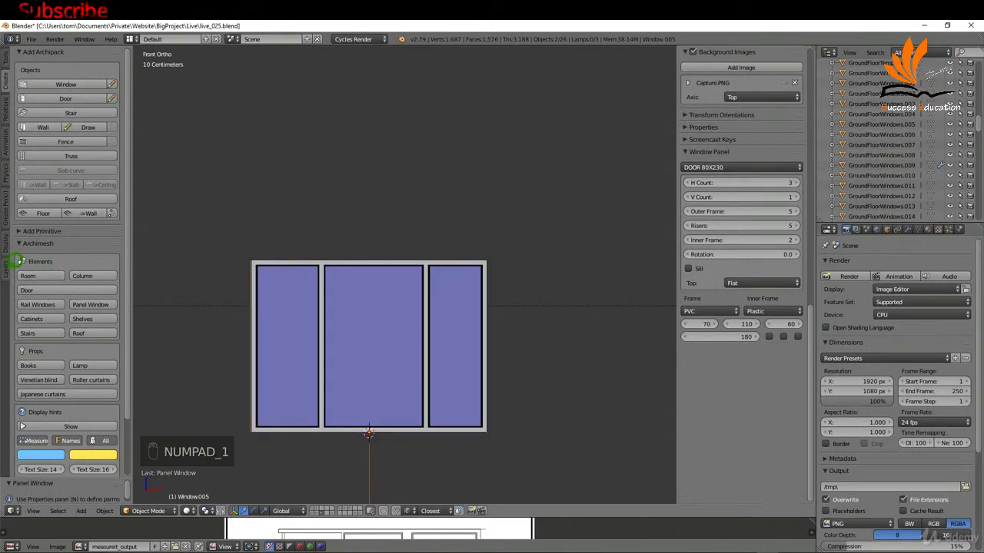
{"action": "left_click", "coordinate": [11, 263]}
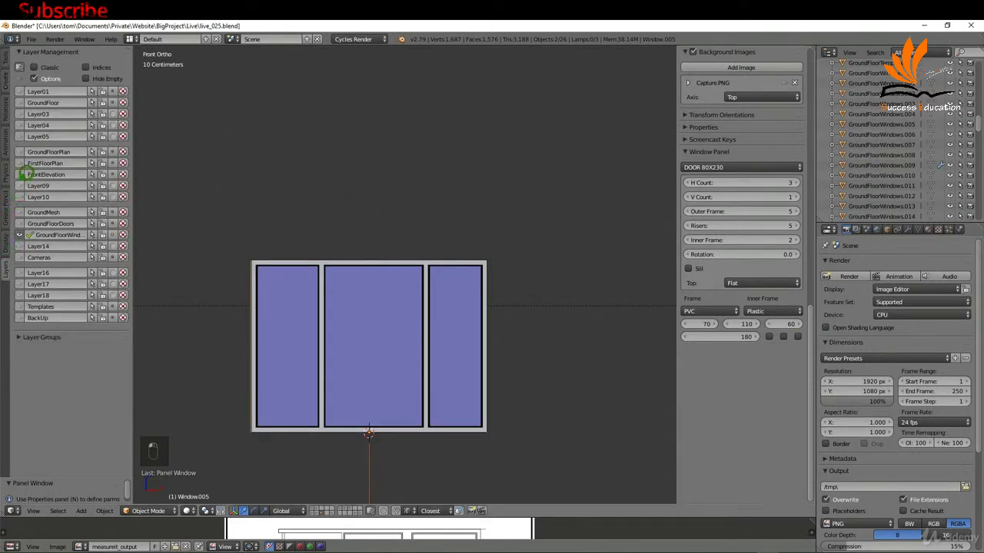
{"action": "left_click", "coordinate": [31, 172]}
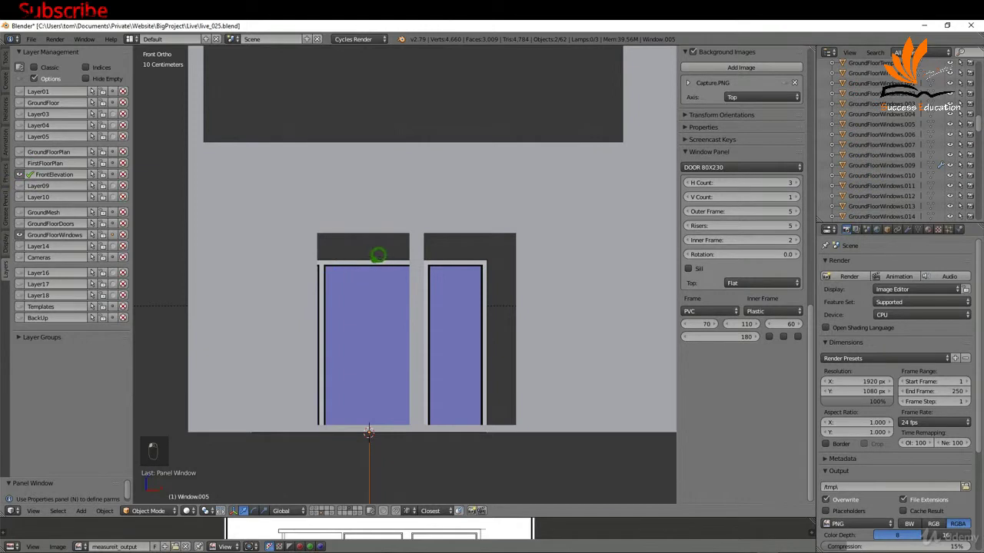
{"action": "key", "text": "z"}
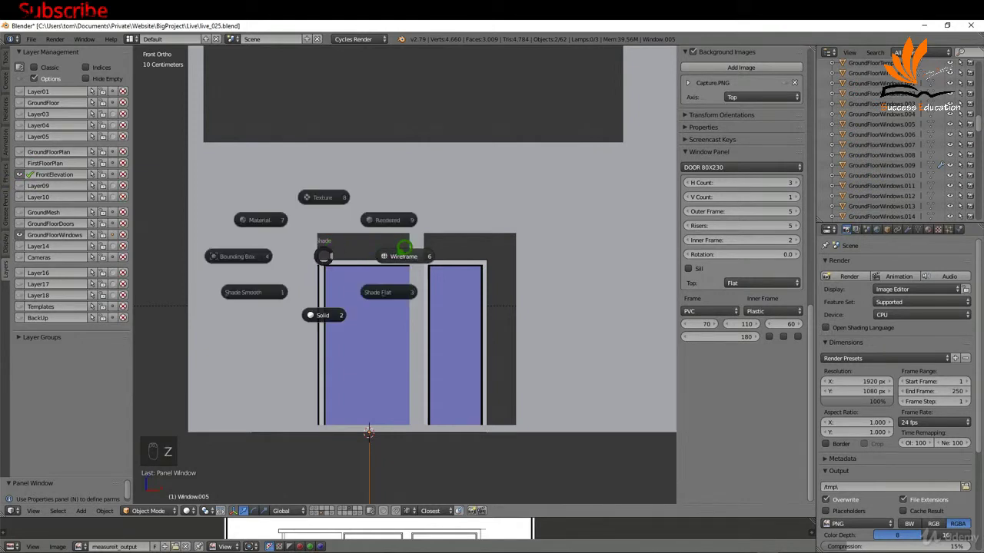
{"action": "left_click", "coordinate": [404, 249]}
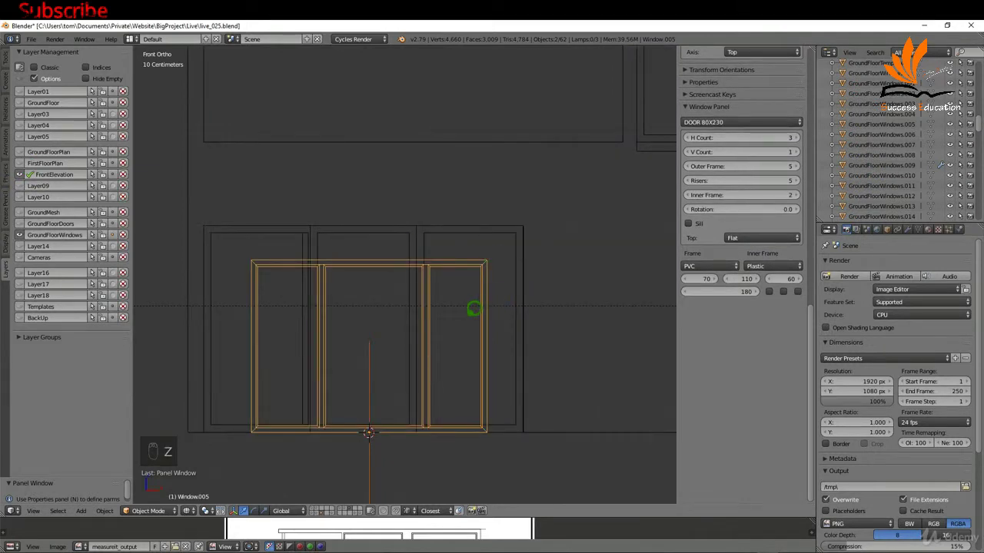
Set the panel window's height to 218 so its top edge meets the opening on the front elevation
{"action": "left_click_drag", "start_coordinate": [729, 290], "coordinate": [748, 282]}
{"action": "scroll", "coordinate": [492, 220], "scroll_direction": "up", "scroll_amount": 6}
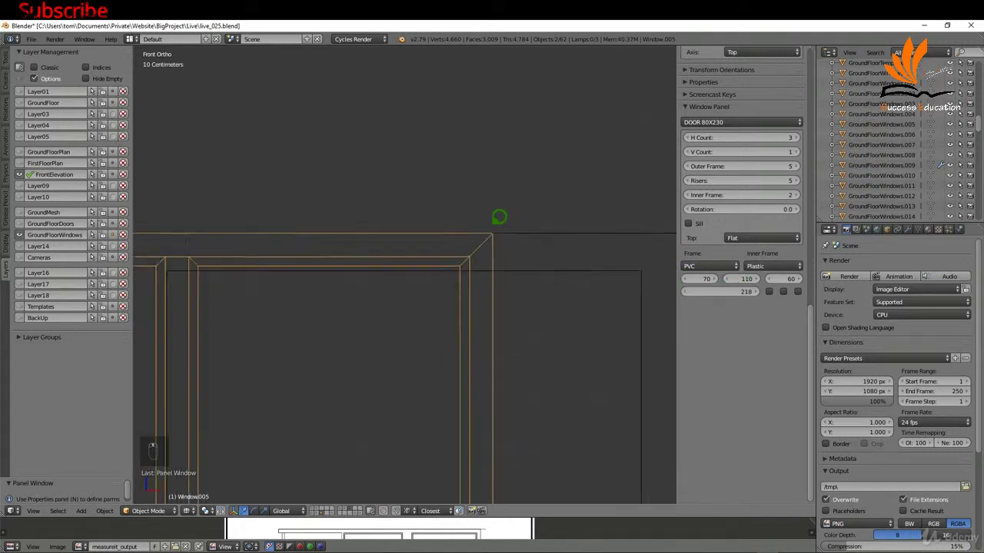
{"action": "scroll", "coordinate": [500, 217], "scroll_direction": "down", "scroll_amount": 6}
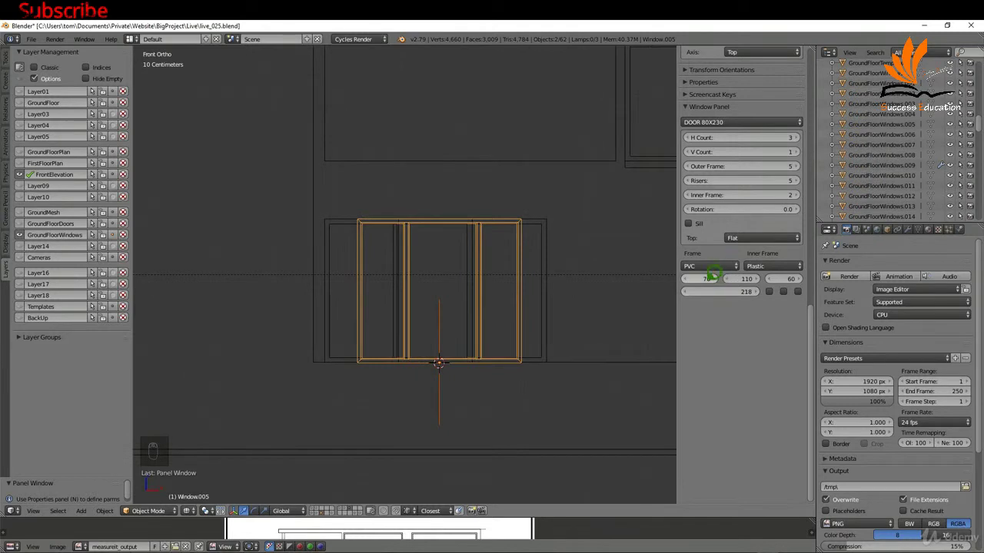
Set the panel window's three panel widths to 116, 116 and 166
{"action": "left_click", "coordinate": [714, 277]}
{"action": "type", "text": "11"}
{"action": "key", "text": "Tab"}
{"action": "type", "text": "1"}
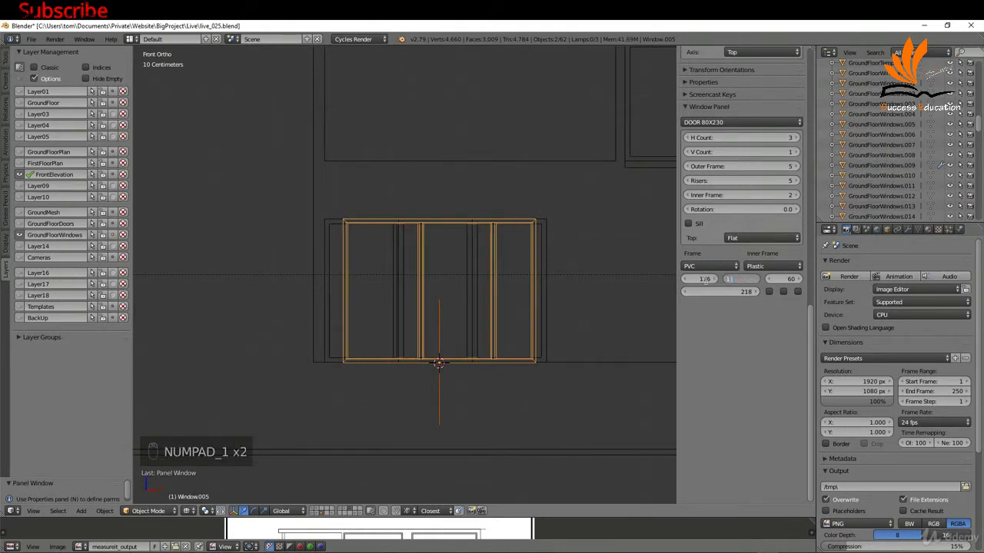
{"action": "key", "text": "Tab"}
{"action": "type", "text": "166"}
{"action": "key", "text": "Return"}
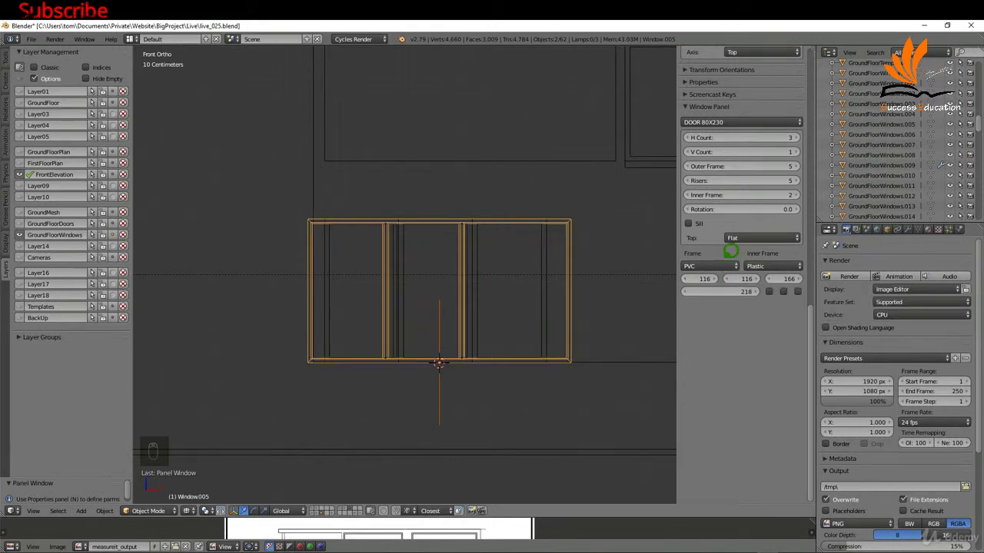
Set all three panel widths of the window to 110
{"action": "left_click", "coordinate": [701, 279]}
{"action": "type", "text": "110"}
{"action": "key", "text": "Return"}
Move the Window_Group along the X axis toward the wall's left corner to line it up with the front elevation
{"action": "right_click", "coordinate": [478, 358]}
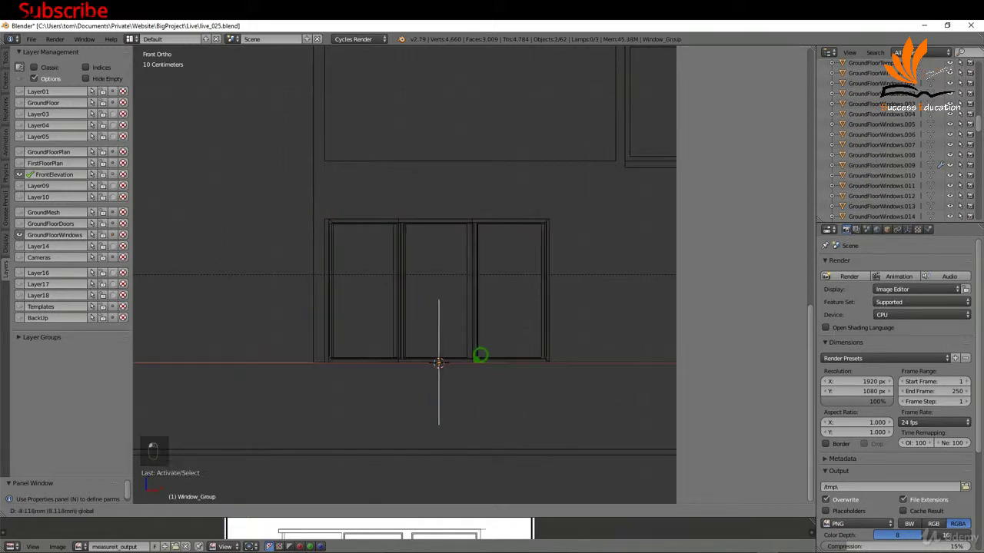
{"action": "left_click", "coordinate": [472, 351]}
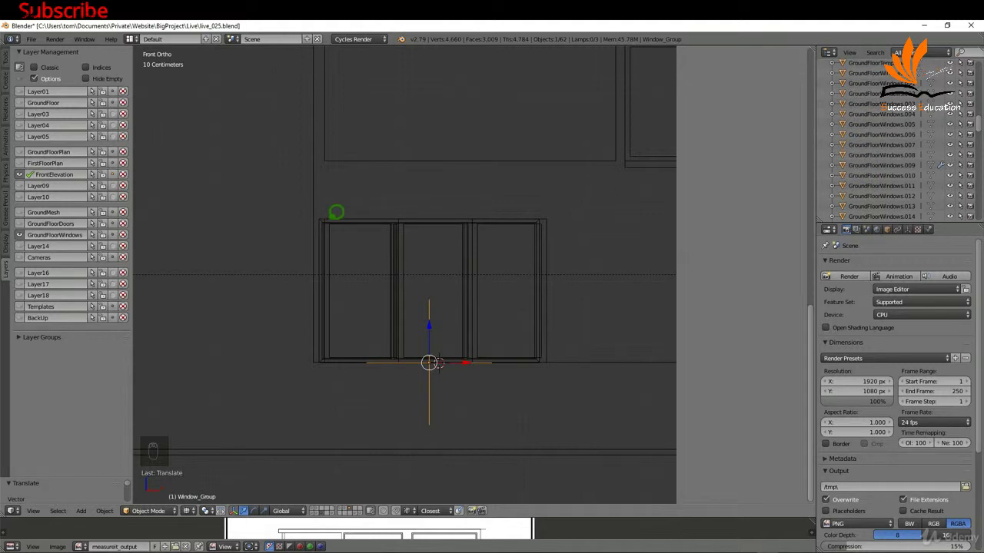
{"action": "scroll", "coordinate": [350, 210], "scroll_direction": "up", "scroll_amount": 1}
{"action": "key", "text": "g"}
{"action": "key", "text": "x"}
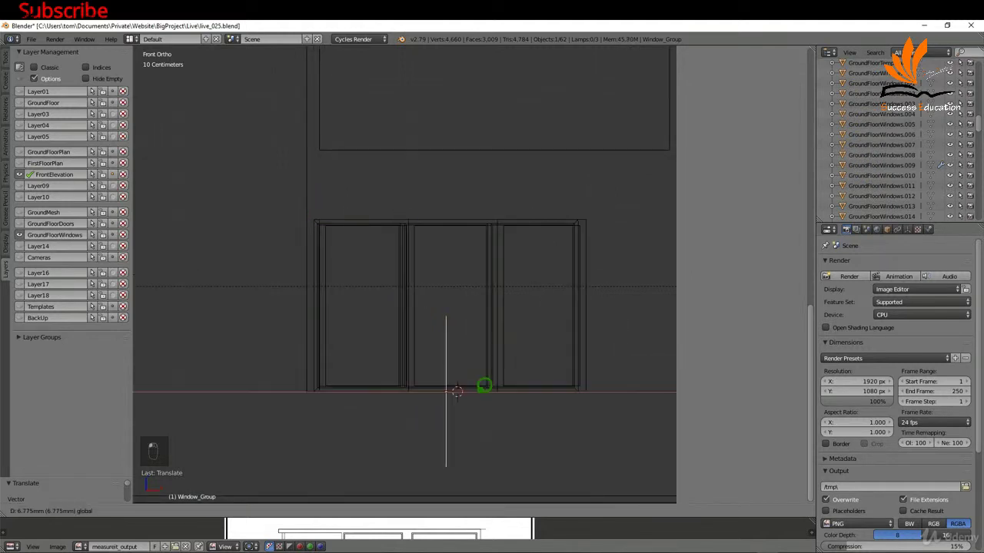
{"action": "left_click", "coordinate": [484, 385]}
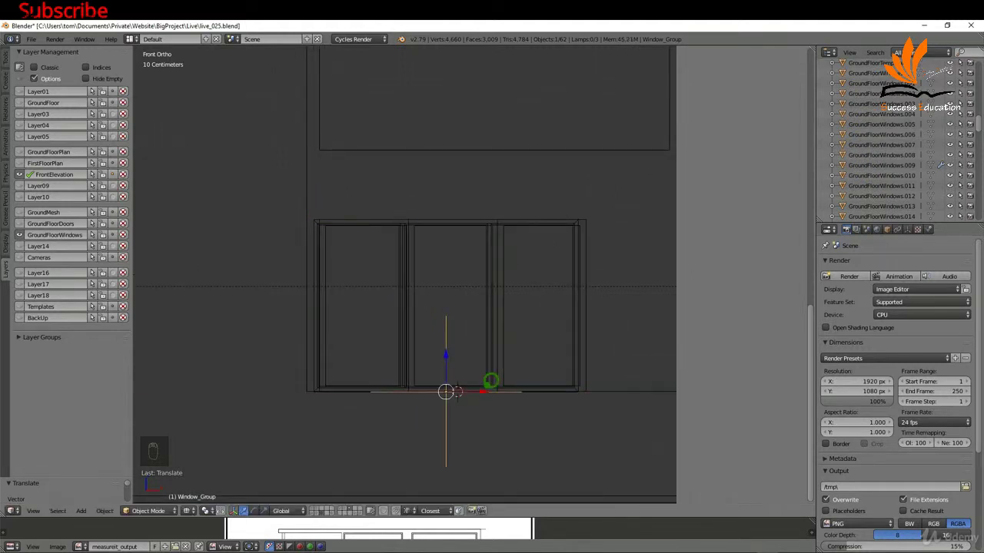
Widen all three panels of the window to 116 and compare the frame's upper right corner with the elevation
{"action": "right_click", "coordinate": [479, 215]}
{"action": "left_click_drag", "start_coordinate": [716, 278], "coordinate": [804, 279]}
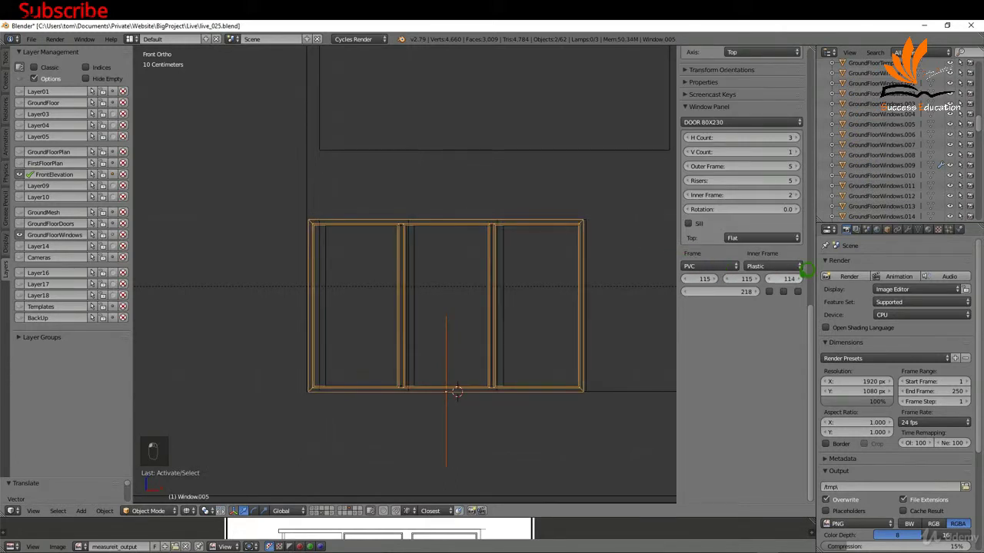
{"action": "left_click", "coordinate": [799, 279]}
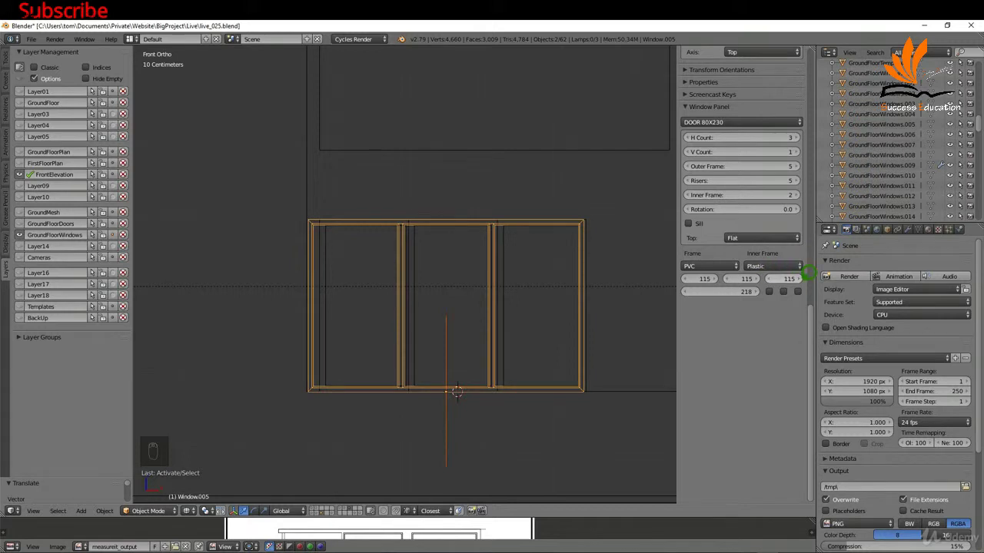
{"action": "left_click", "coordinate": [799, 279]}
{"action": "left_click", "coordinate": [757, 279]}
{"action": "left_click", "coordinate": [714, 279]}
{"action": "scroll", "coordinate": [586, 209], "scroll_direction": "up", "scroll_amount": 6}
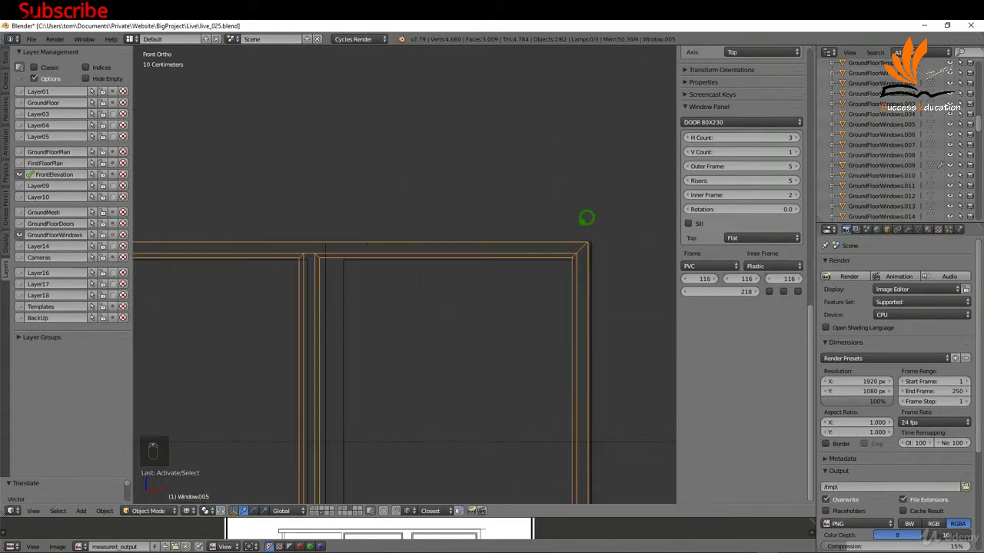
Try 117 for the three panel widths, compare the frame's corners with the elevation, and return all three to 116
{"action": "left_click", "coordinate": [718, 278]}
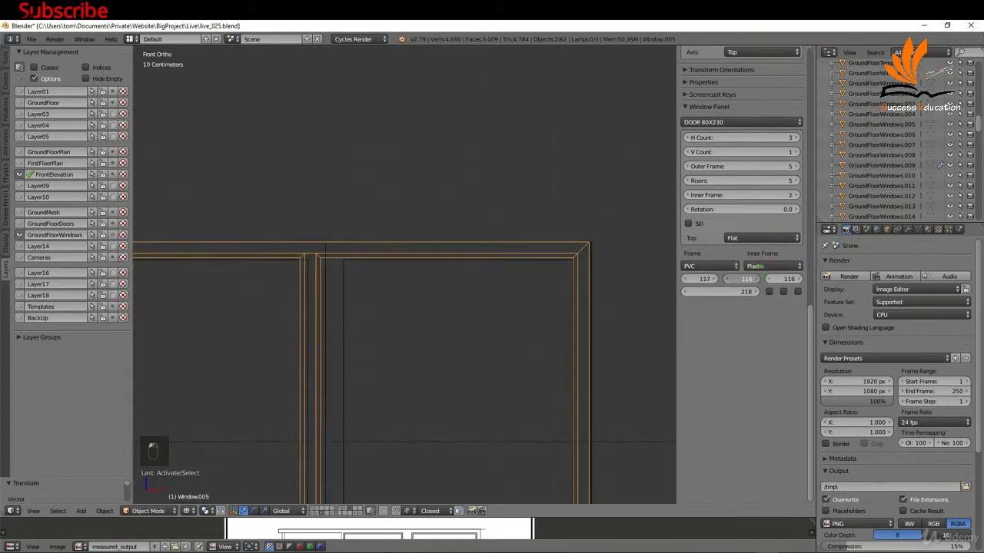
{"action": "left_click", "coordinate": [768, 279]}
{"action": "left_click", "coordinate": [800, 278]}
{"action": "scroll", "coordinate": [637, 220], "scroll_direction": "down", "scroll_amount": 4}
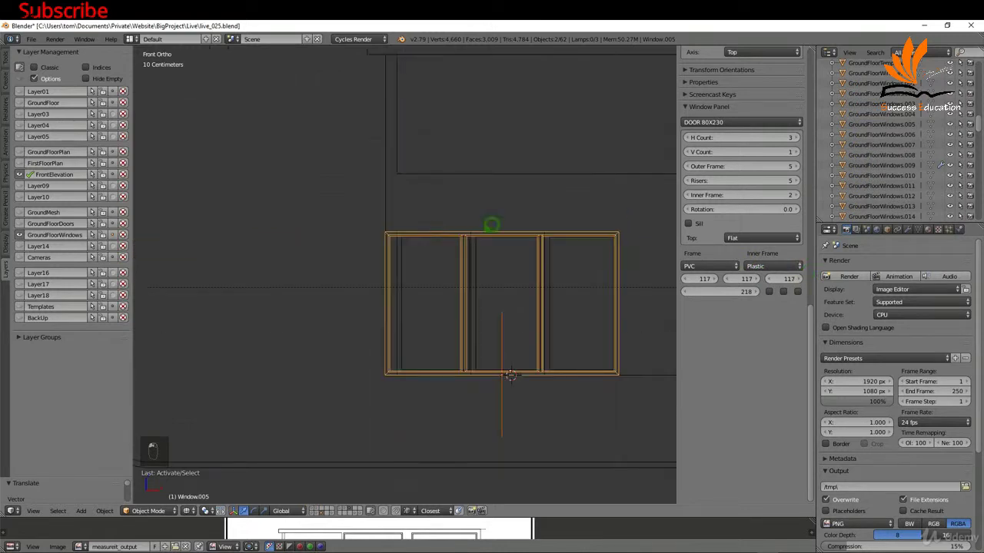
{"action": "scroll", "coordinate": [369, 227], "scroll_direction": "up", "scroll_amount": 12}
{"action": "left_click", "coordinate": [687, 279]}
{"action": "left_click", "coordinate": [728, 278]}
{"action": "scroll", "coordinate": [359, 227], "scroll_direction": "down", "scroll_amount": 7}
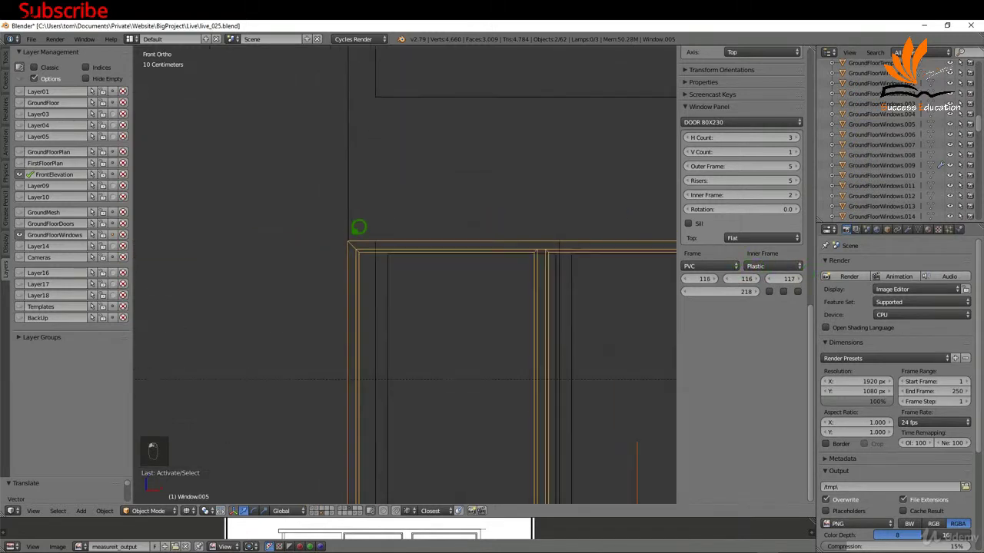
{"action": "scroll", "coordinate": [359, 226], "scroll_direction": "down", "scroll_amount": 3}
{"action": "left_click", "coordinate": [773, 276]}
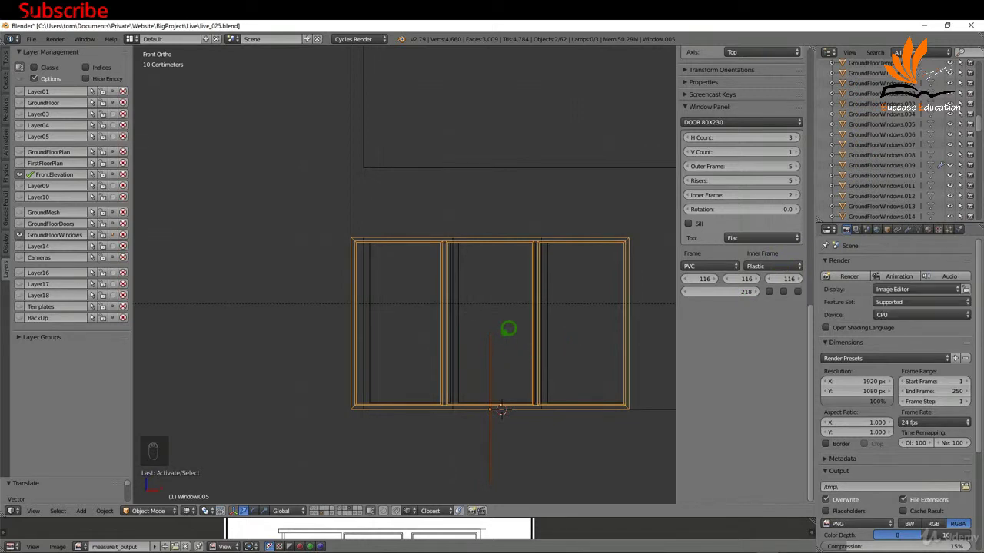
Hide the FrontElevation layer and show the GroundFloor layer with the window in a solid-shaded angled view
{"action": "middle_click_drag", "start_coordinate": [514, 327], "coordinate": [442, 342]}
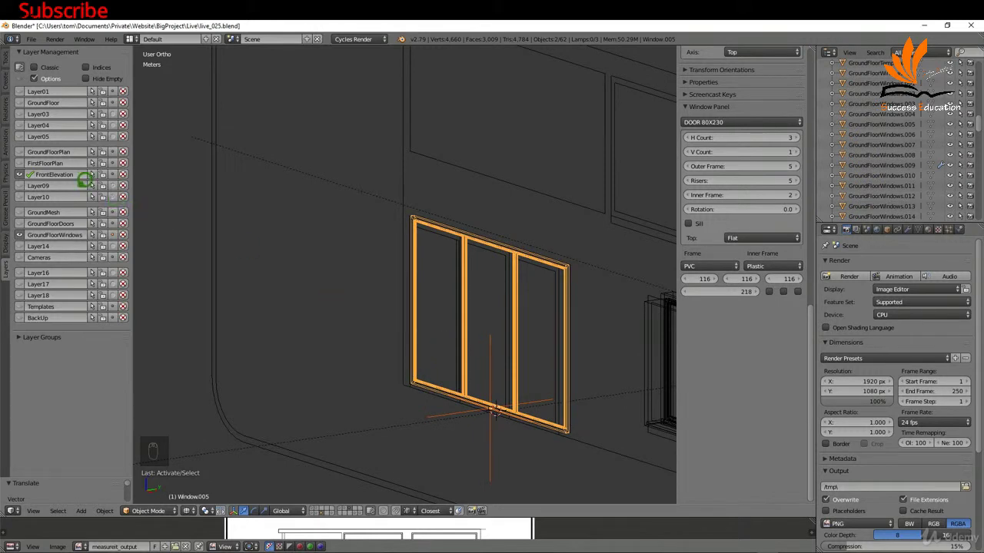
{"action": "left_click", "coordinate": [26, 171]}
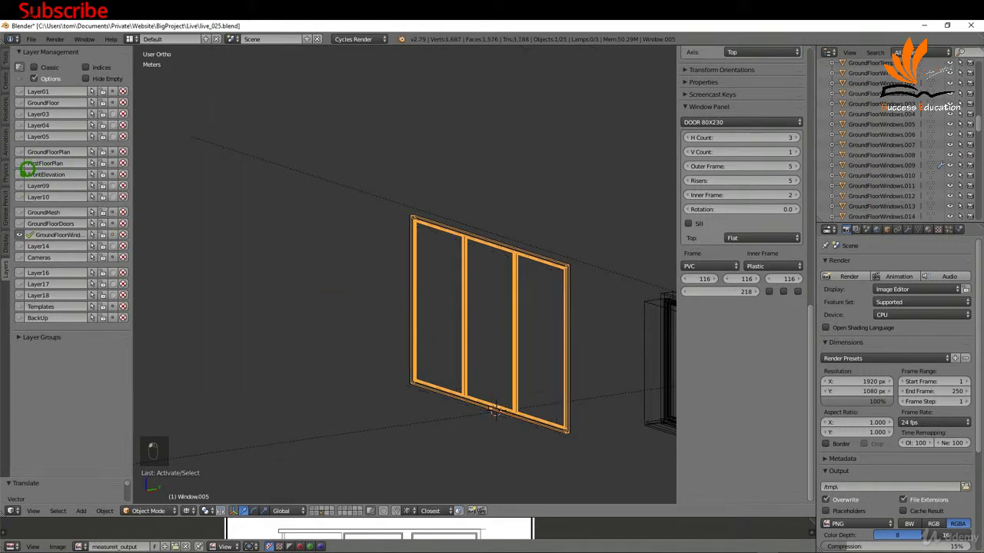
{"action": "key", "text": "z"}
{"action": "left_click", "coordinate": [339, 332]}
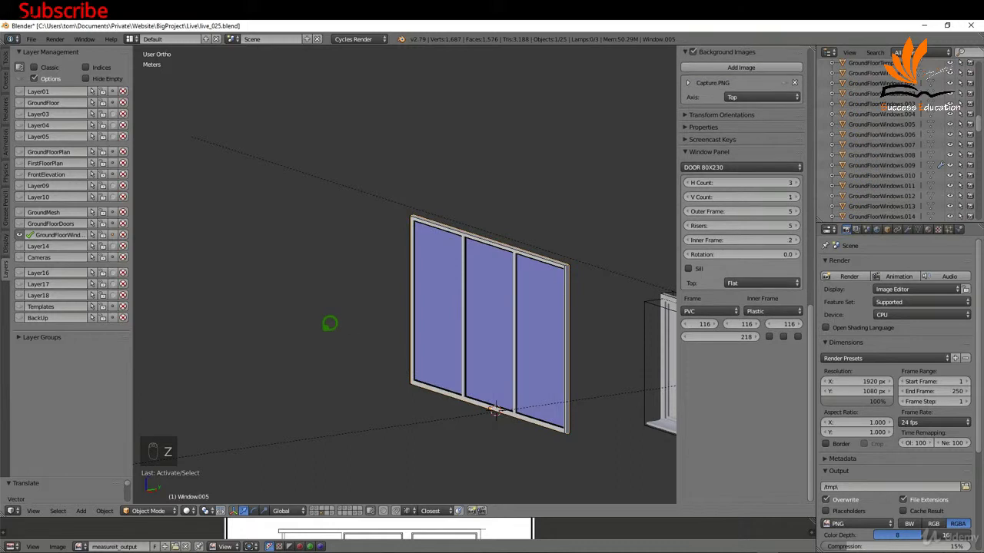
{"action": "left_click", "coordinate": [27, 102], "text": "shift"}
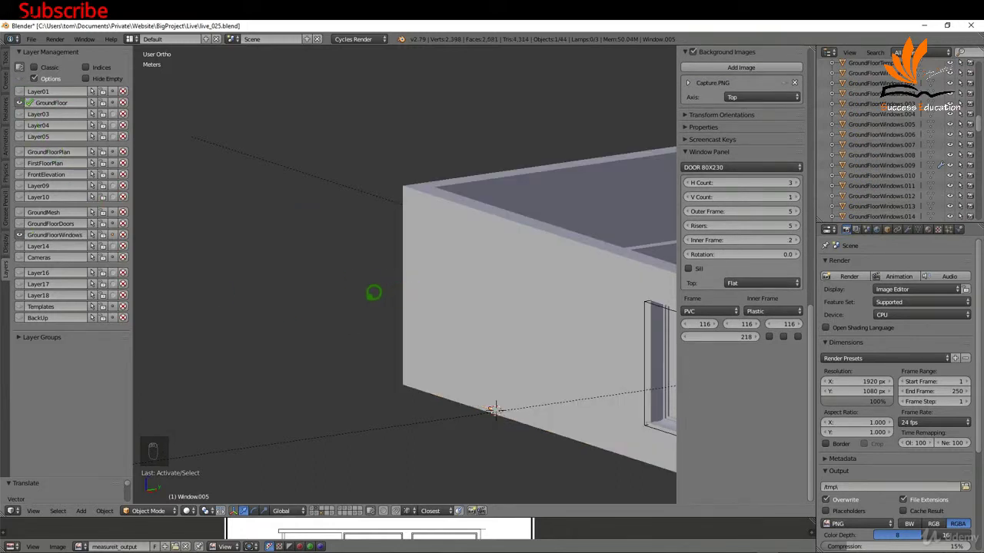
{"action": "middle_click_drag", "start_coordinate": [373, 292], "coordinate": [376, 294]}
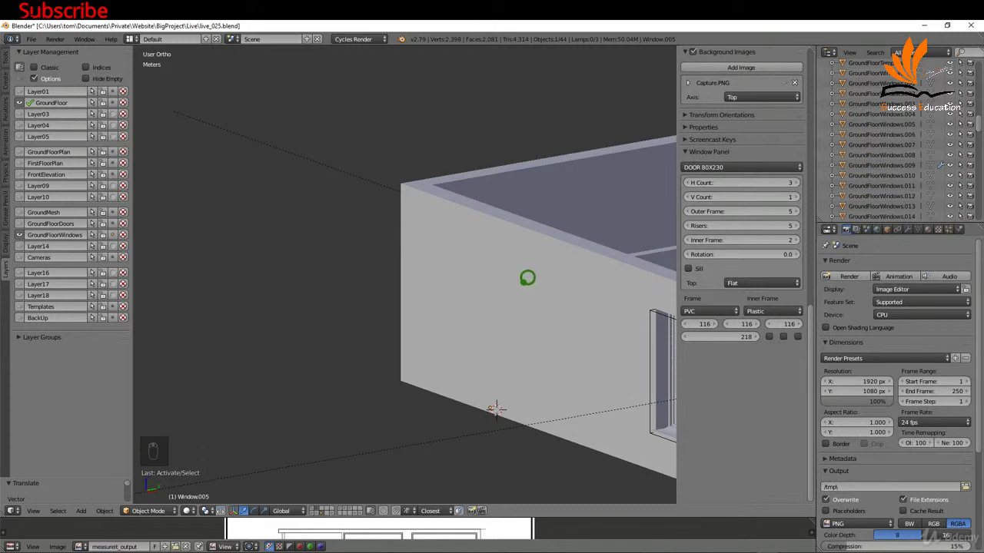
Add a Boolean modifier to the ground floor's outer Wall object
{"action": "right_click", "coordinate": [478, 214]}
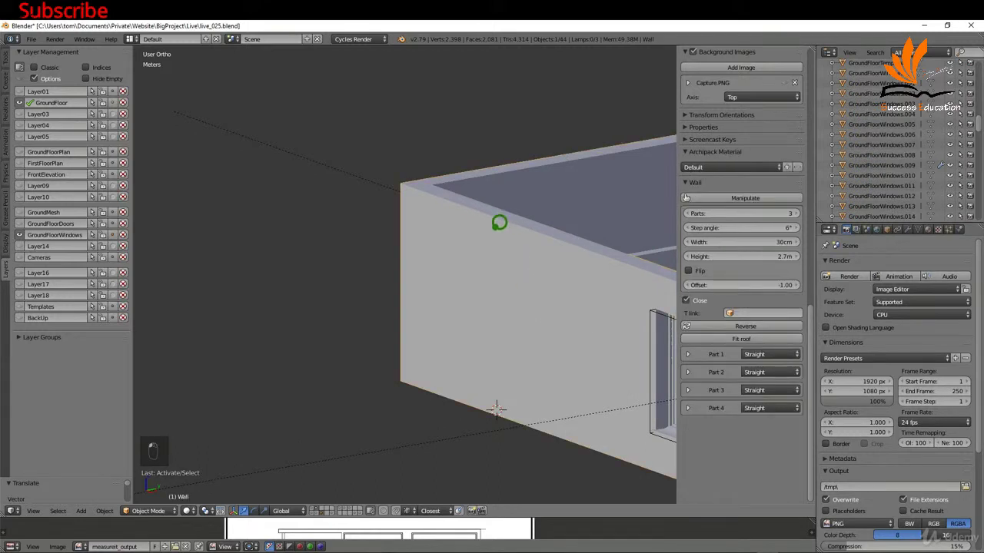
{"action": "left_click", "coordinate": [909, 228]}
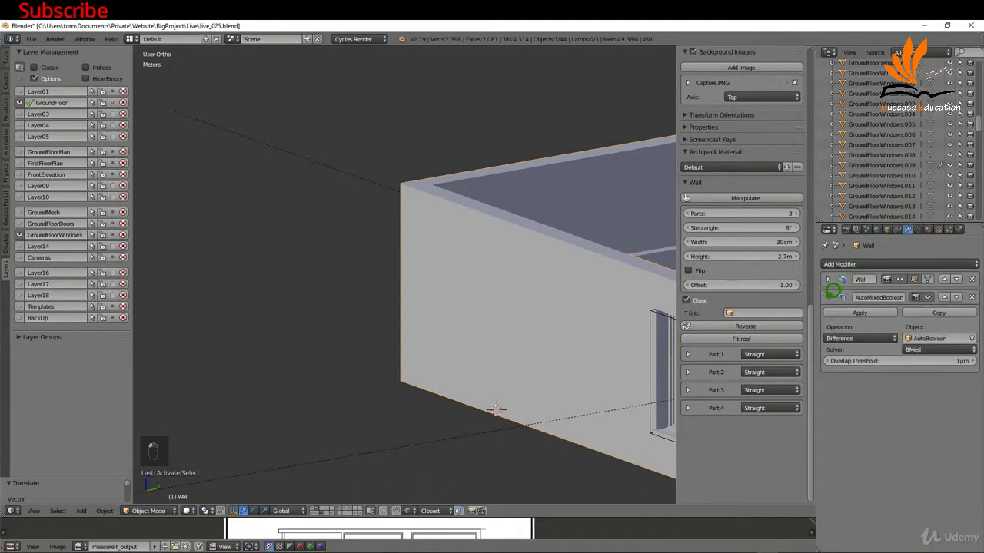
{"action": "left_click", "coordinate": [847, 263]}
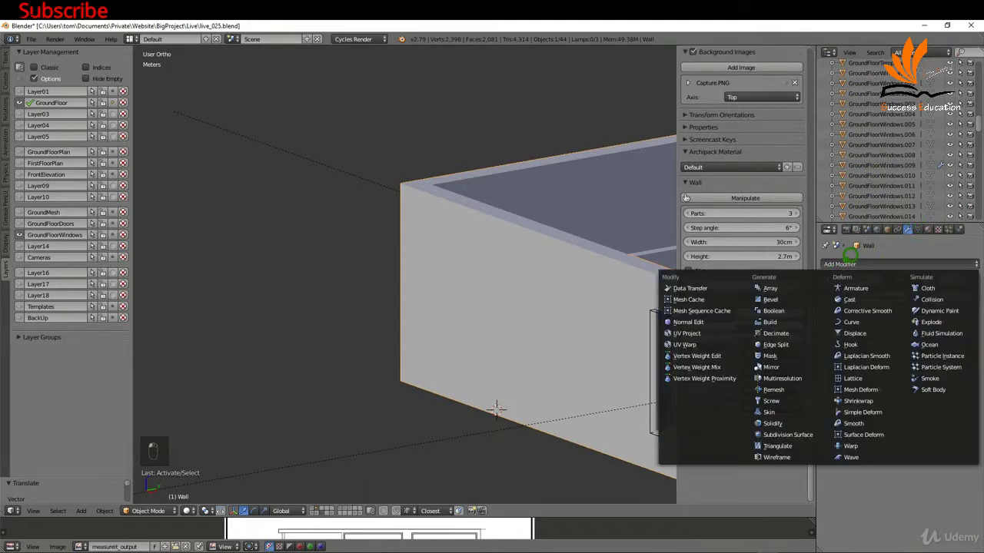
{"action": "left_click", "coordinate": [784, 310]}
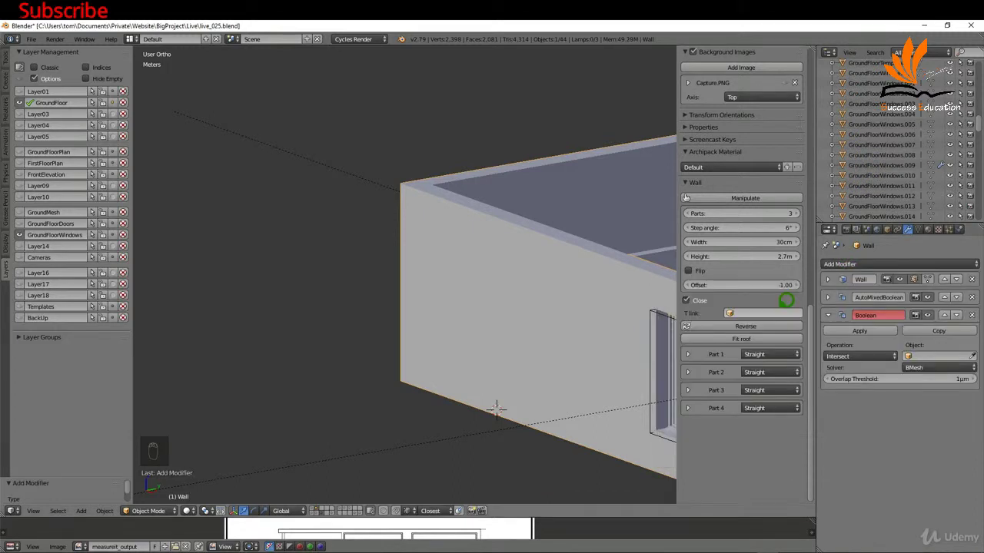
Select the new window's hole object in wireframe shading and locate it in the scene's object list to read its name
{"action": "key", "text": "z"}
{"action": "left_click", "coordinate": [532, 261]}
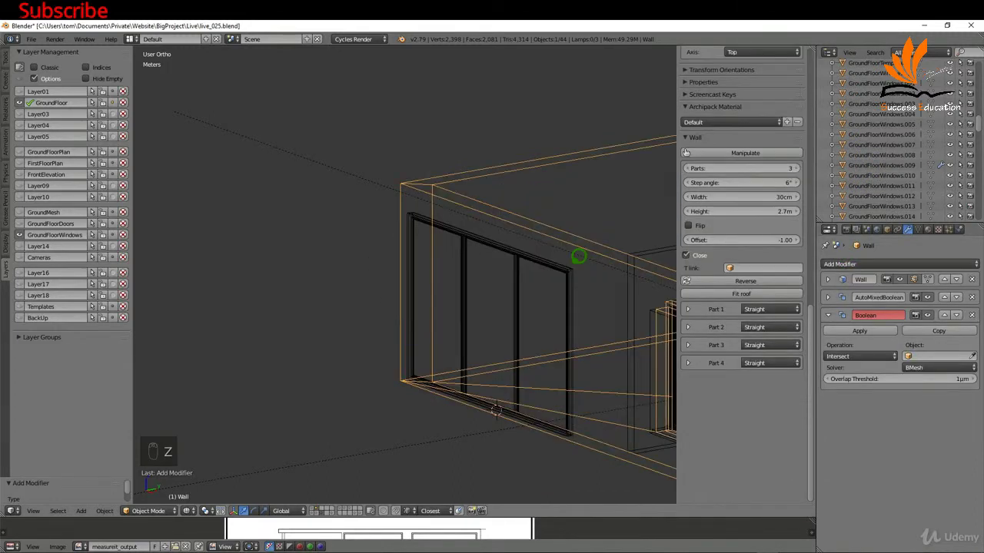
{"action": "right_click", "coordinate": [472, 222]}
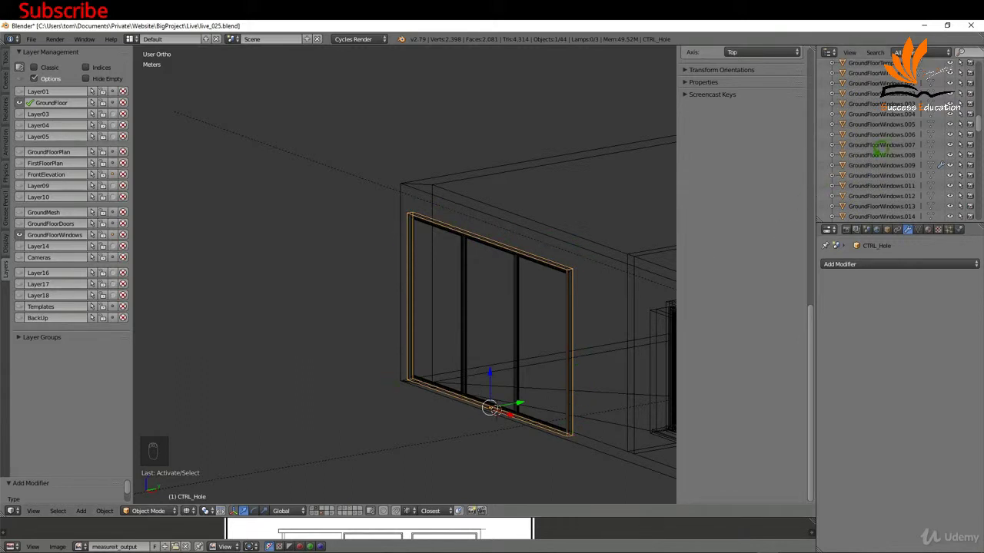
{"action": "key", "text": "period"}
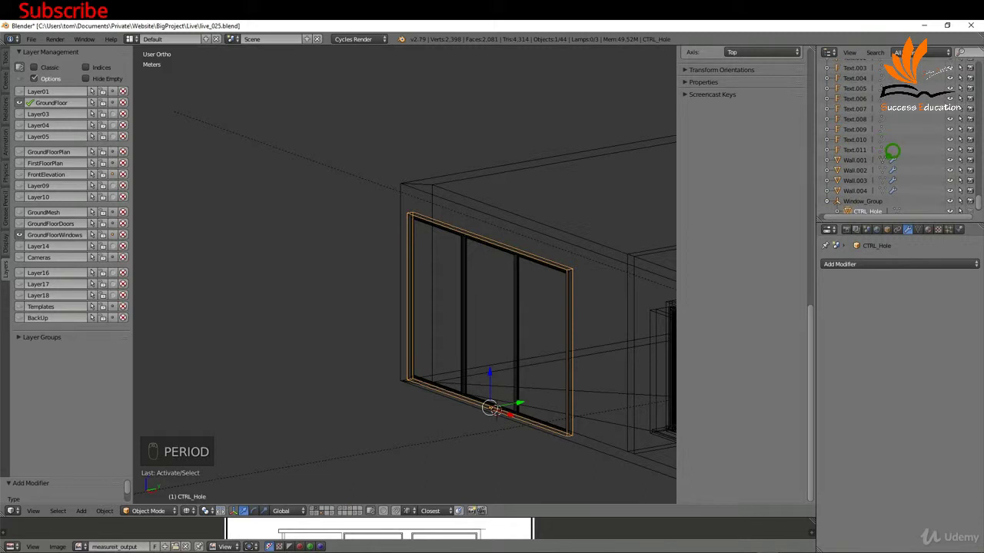
{"action": "scroll", "coordinate": [891, 151], "scroll_direction": "down", "scroll_amount": 1}
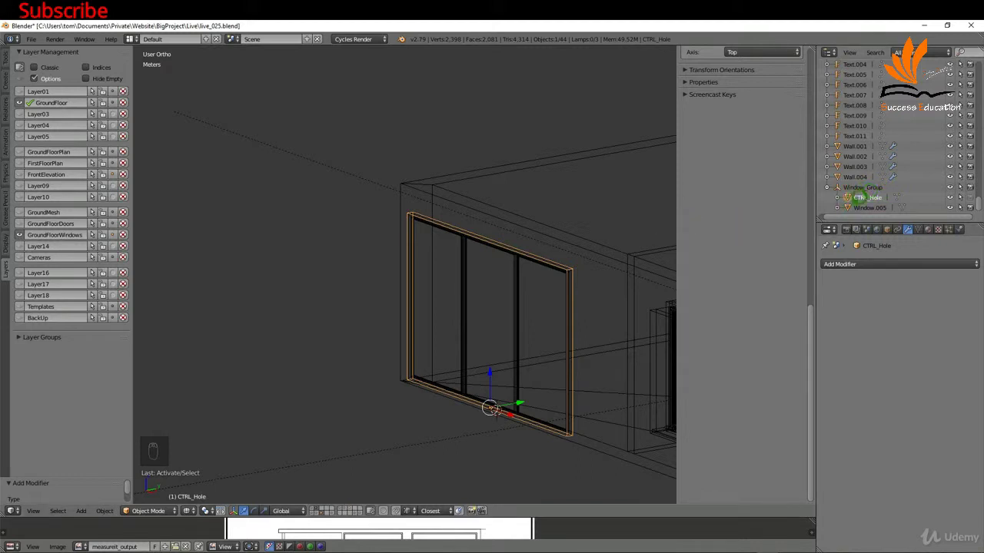
Set the Wall's new Boolean modifier to Difference with CTRL_Hole as its object
{"action": "right_click", "coordinate": [547, 218]}
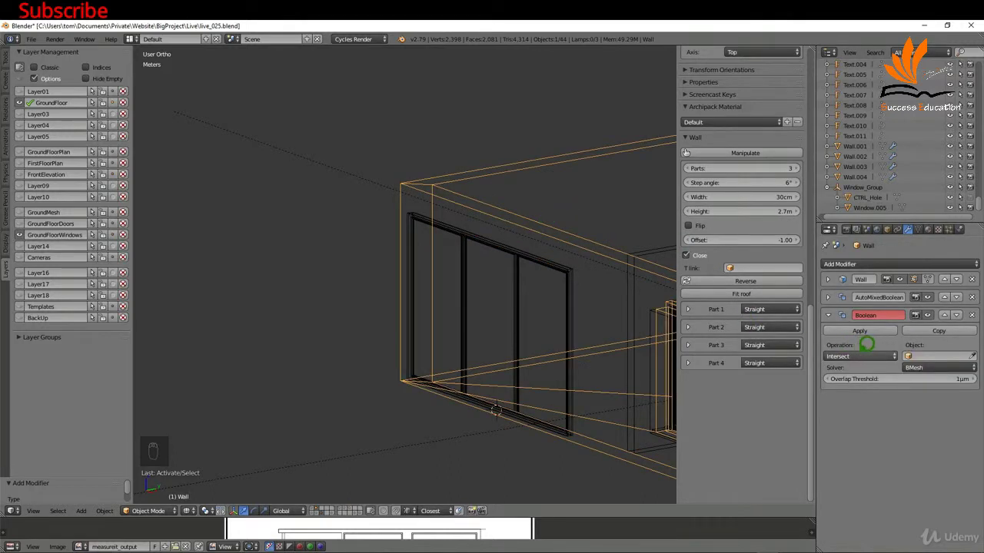
{"action": "left_click", "coordinate": [872, 355]}
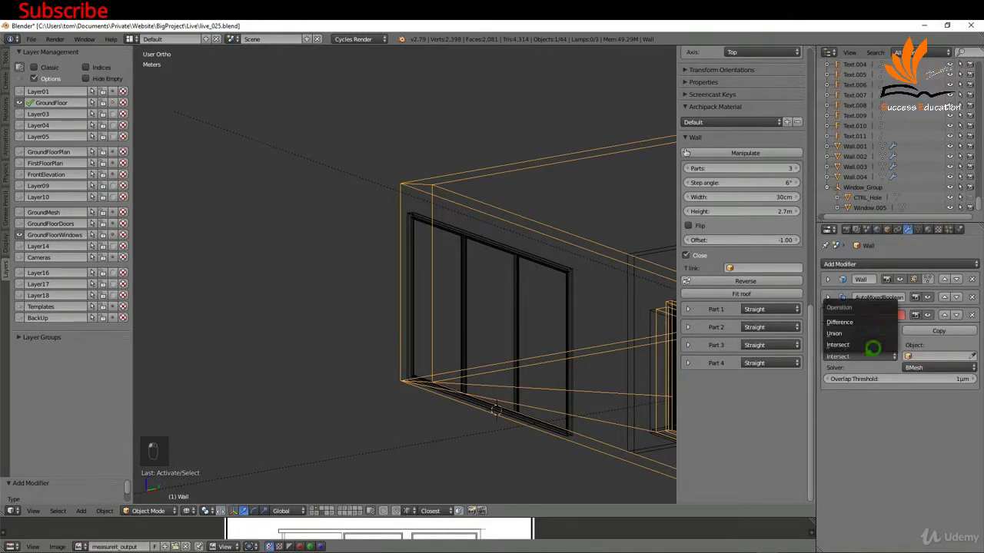
{"action": "left_click", "coordinate": [859, 317]}
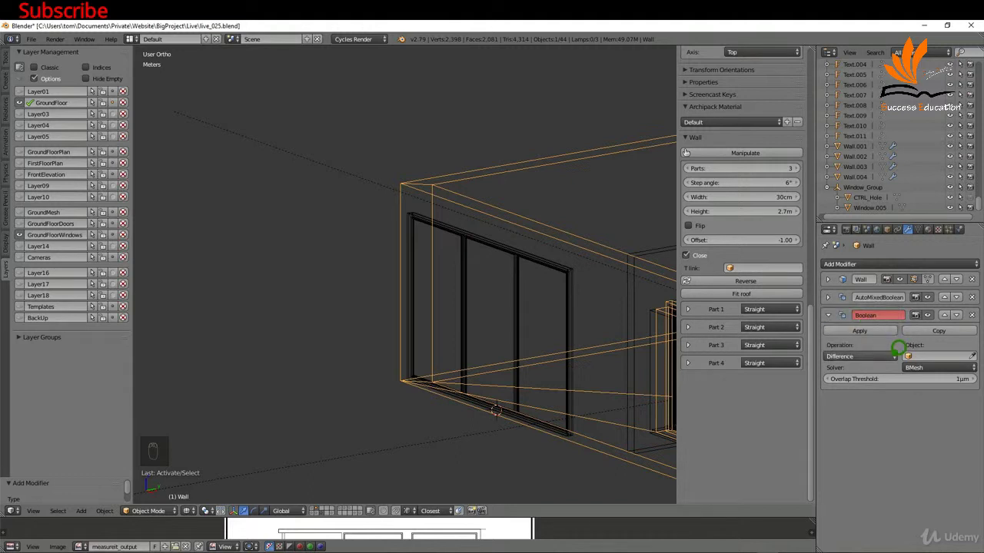
{"action": "left_click", "coordinate": [911, 356]}
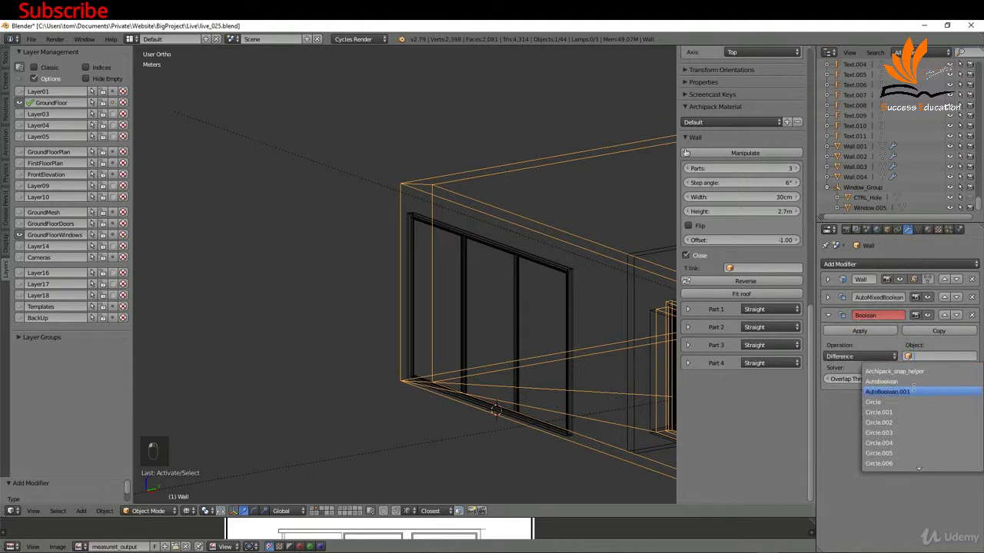
{"action": "type", "text": "ctr"}
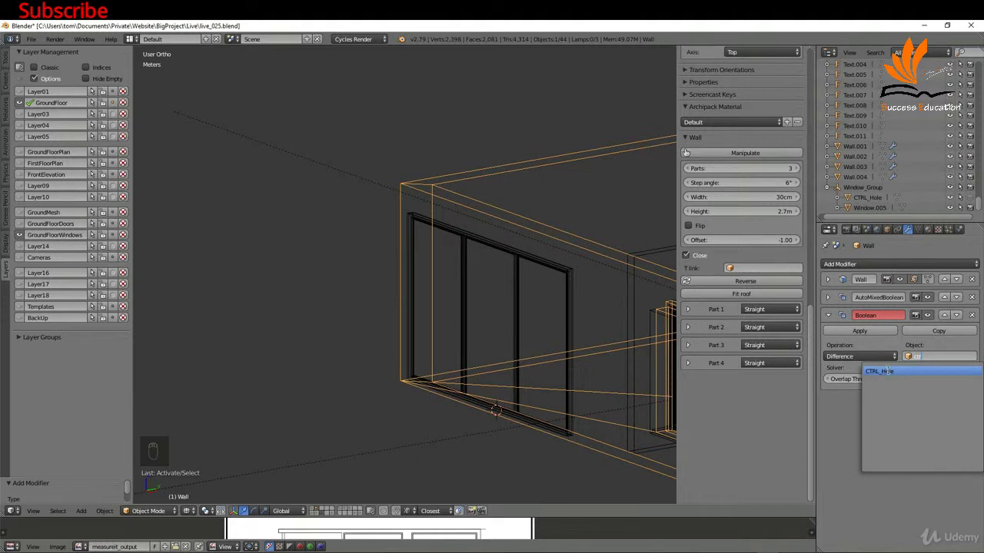
{"action": "left_click", "coordinate": [888, 371]}
Switch to solid shading and inspect the front wall around the new window from a higher angle
{"action": "key", "text": "z"}
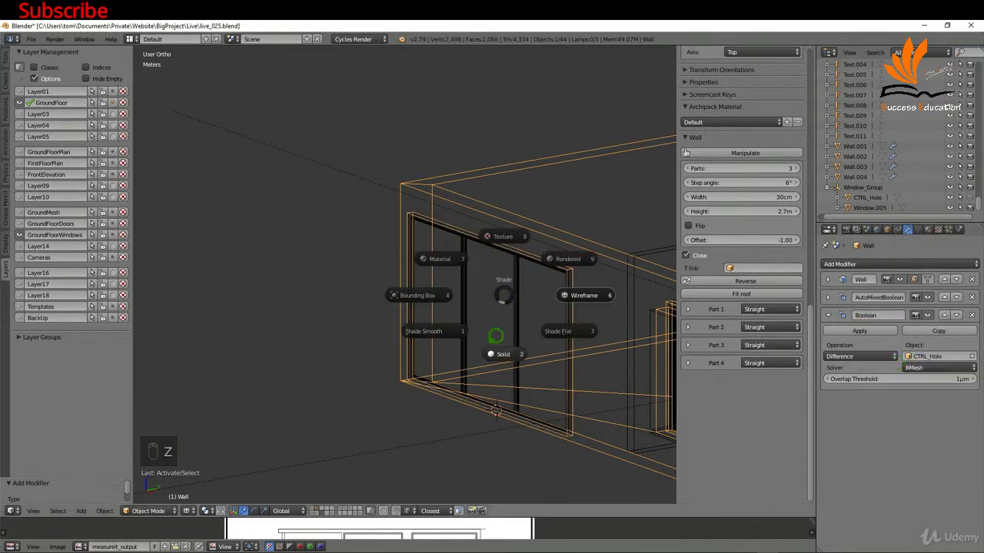
{"action": "left_click", "coordinate": [511, 343]}
{"action": "middle_click_drag", "start_coordinate": [478, 322], "coordinate": [463, 274]}
{"action": "scroll", "coordinate": [490, 344], "scroll_direction": "down", "scroll_amount": 1}
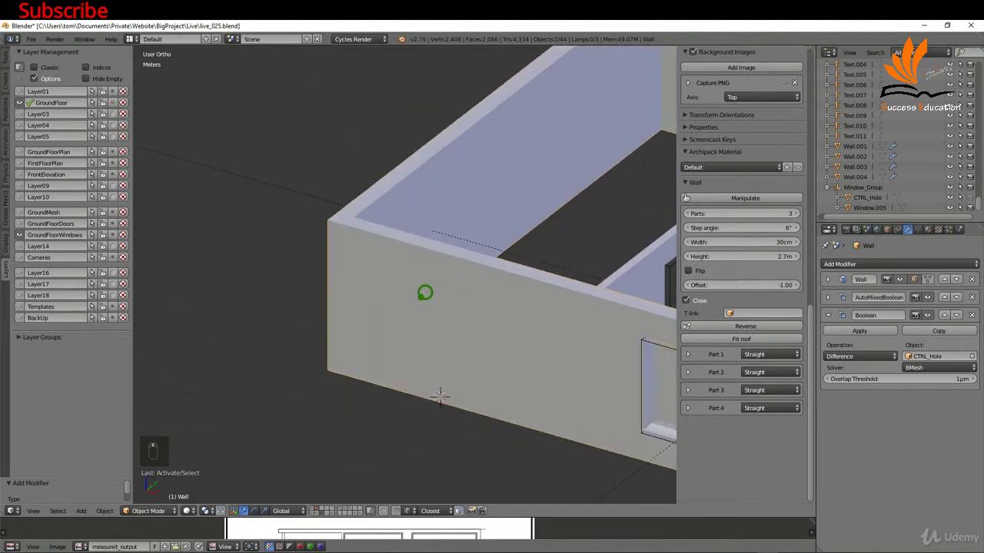
Select the front window's CTRL_Hole object in wireframe, return to solid shading, and scale it along Y until it extends through the wall's thickness
{"action": "key", "text": "z"}
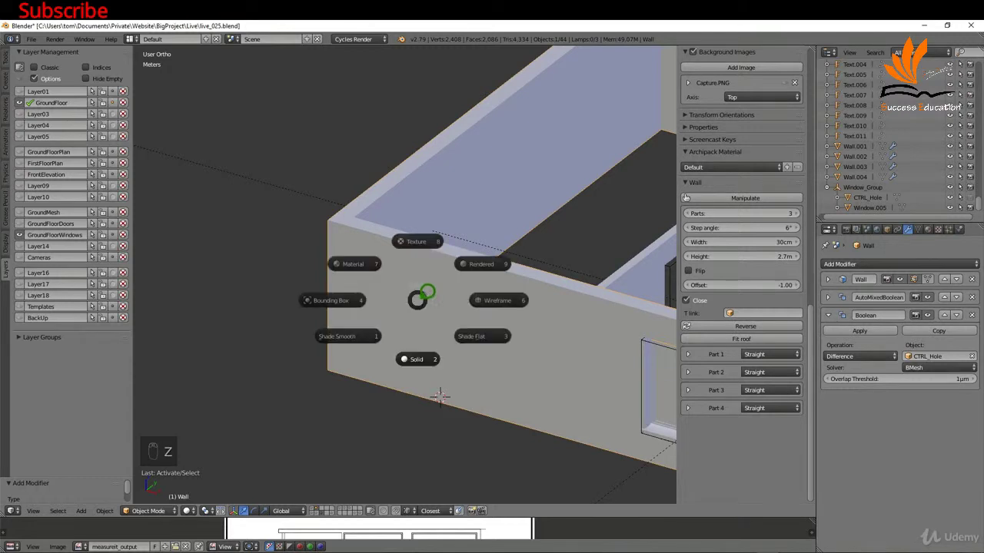
{"action": "left_click", "coordinate": [496, 297]}
{"action": "right_click", "coordinate": [479, 285]}
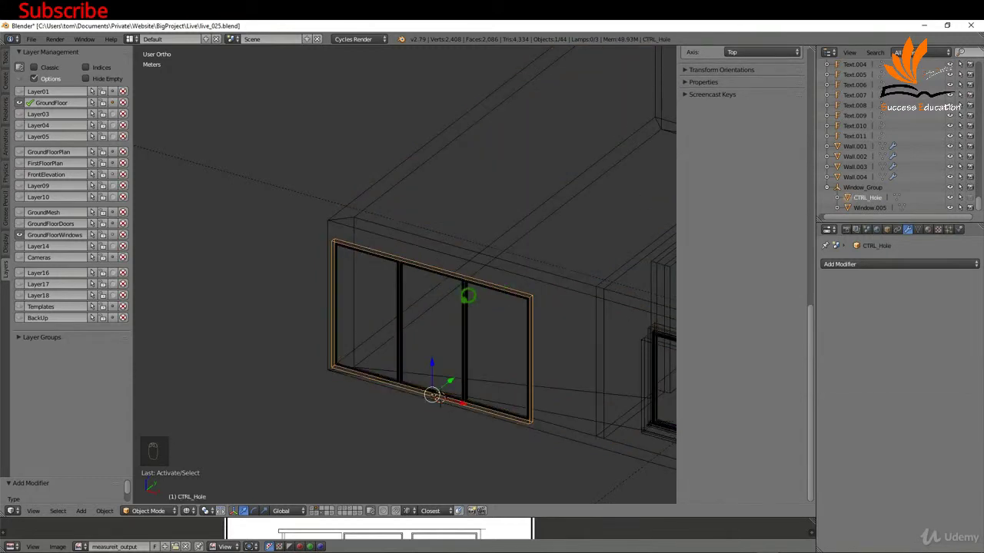
{"action": "key", "text": "z"}
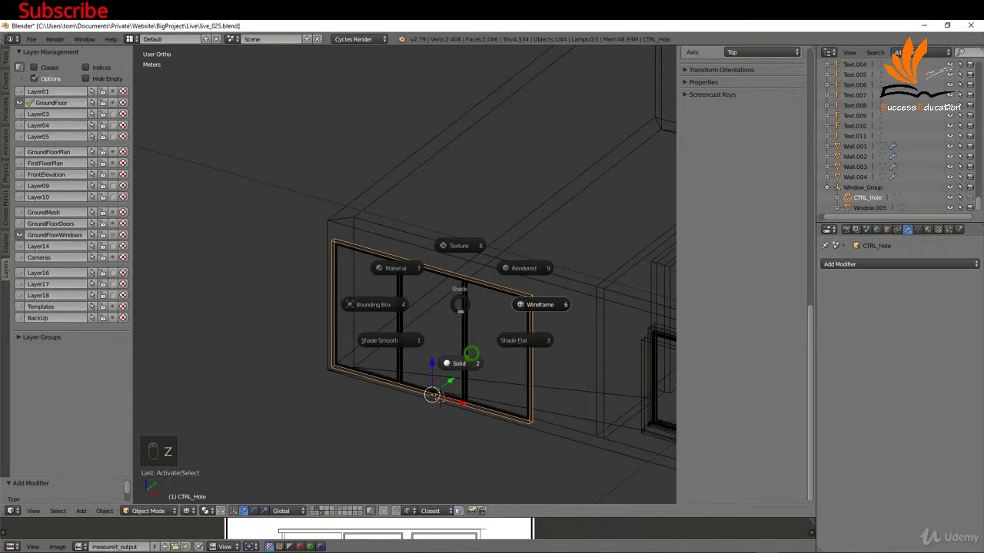
{"action": "left_click", "coordinate": [471, 354]}
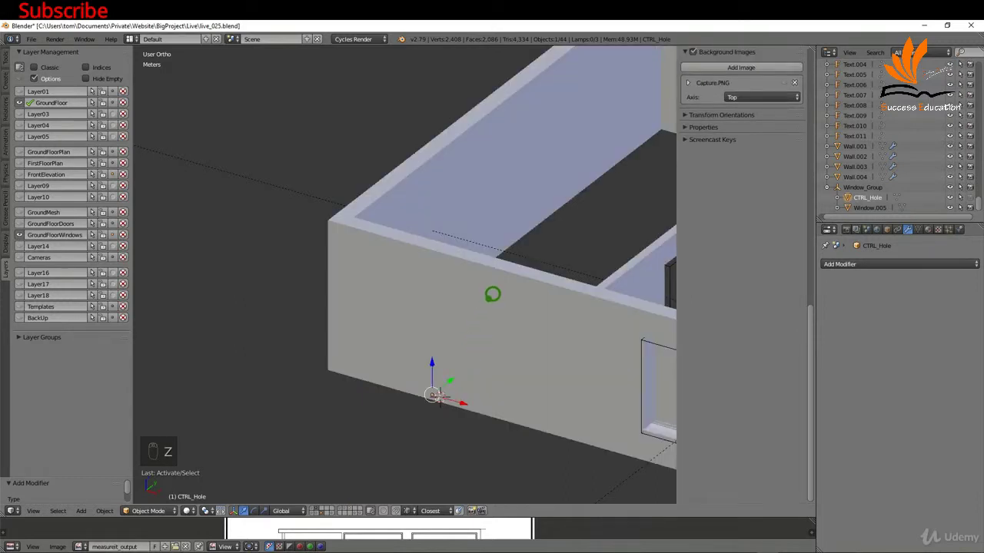
{"action": "key", "text": "s"}
{"action": "key", "text": "y"}
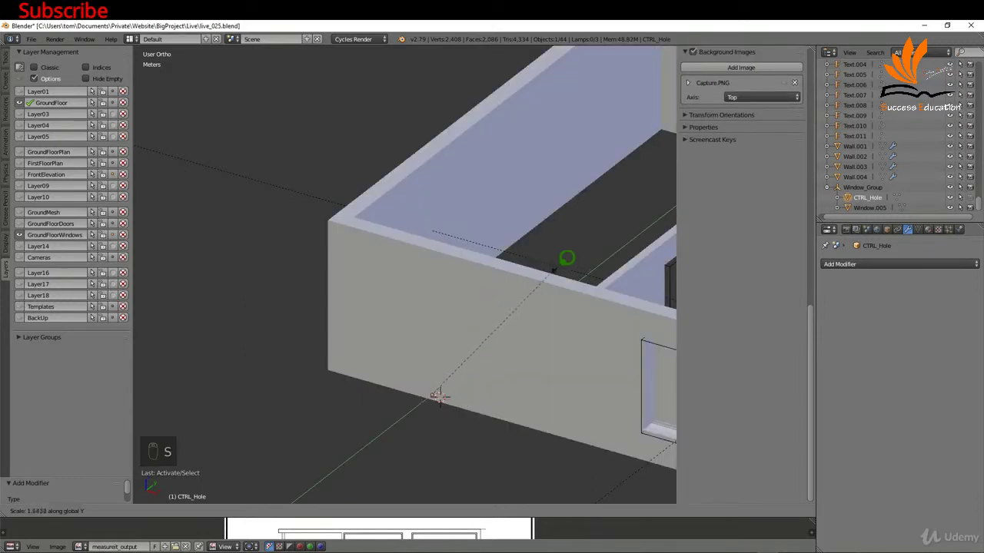
{"action": "left_click", "coordinate": [576, 169]}
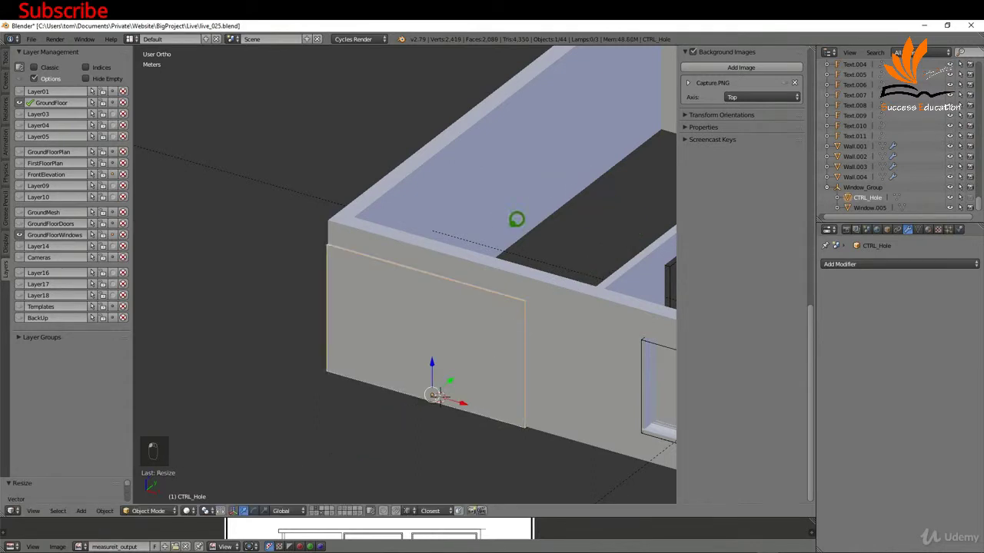
Reselect the front window's CTRL_Hole object from the other side of the wall and apply its rotation and scale
{"action": "mouse_move", "coordinate": [492, 235]}
{"action": "middle_mouse_down"}
{"action": "mouse_move", "coordinate": [418, 250]}
{"action": "mouse_move", "coordinate": [389, 241]}
{"action": "mouse_move", "coordinate": [534, 238]}
{"action": "mouse_move", "coordinate": [468, 266]}
{"action": "middle_mouse_up"}
{"action": "right_click", "coordinate": [468, 266]}
{"action": "key", "text": "z"}
{"action": "left_click", "coordinate": [540, 265]}
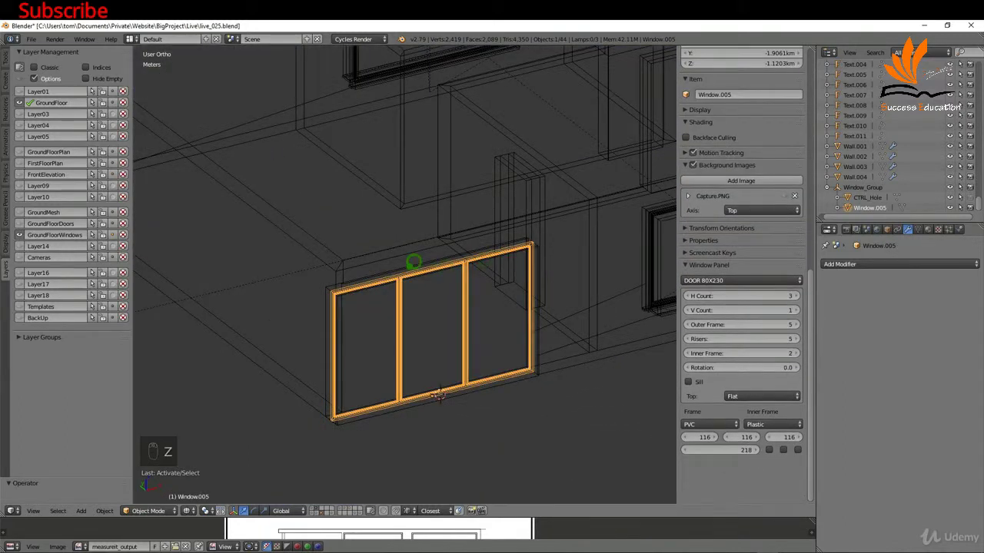
{"action": "right_click", "coordinate": [408, 265]}
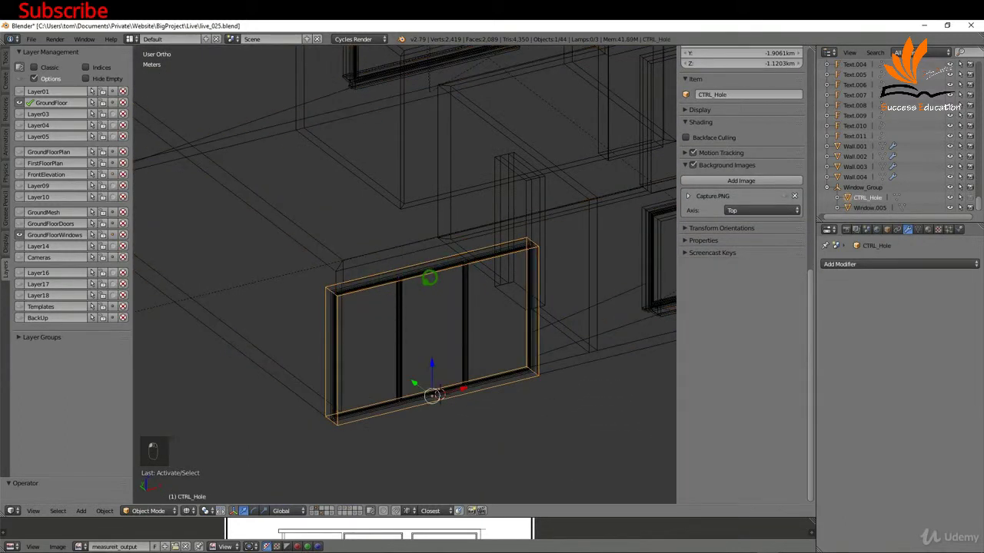
{"action": "key", "text": "z"}
{"action": "left_click", "coordinate": [427, 333]}
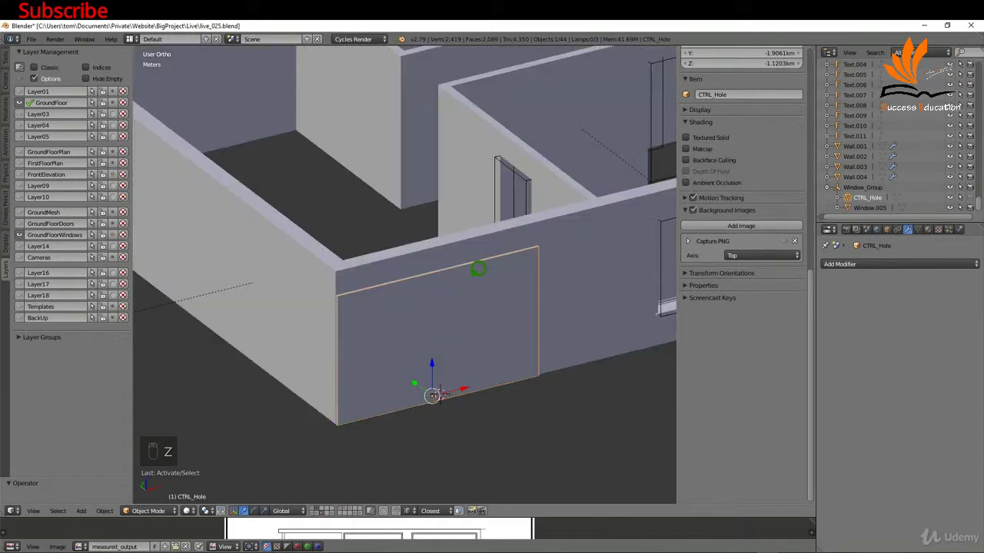
{"action": "key", "text": "ctrl+a"}
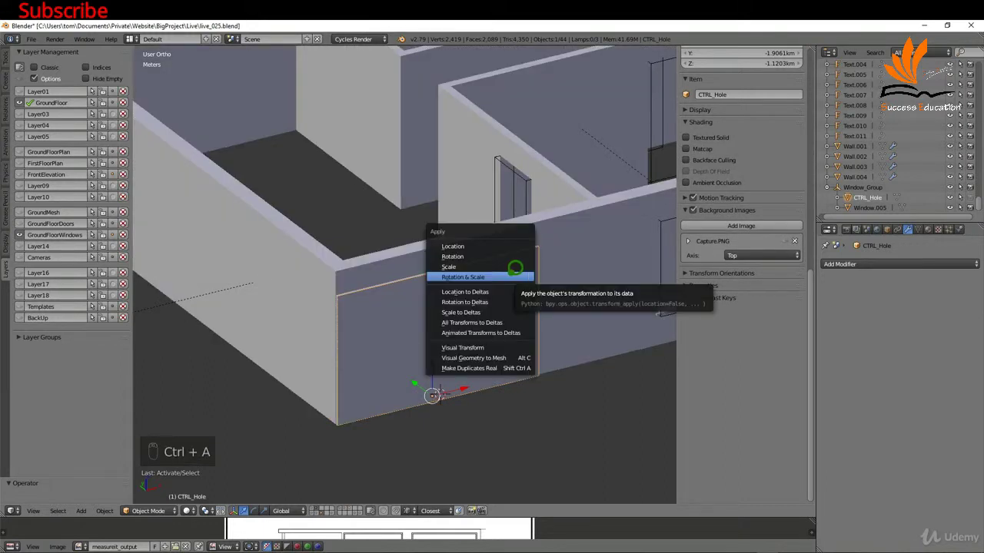
{"action": "left_click", "coordinate": [495, 272]}
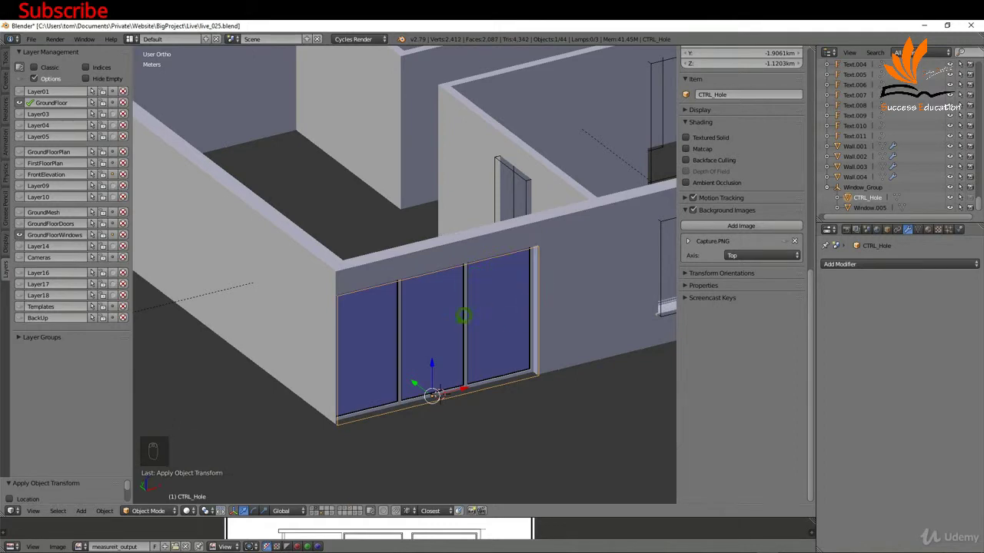
In Edit Mode, move the four vertices at the corner end of CTRL_Hole slightly outward along X past the wall corner, and return to Object Mode
{"action": "mouse_move", "coordinate": [443, 345]}
{"action": "middle_mouse_down"}
{"action": "mouse_move", "coordinate": [408, 332]}
{"action": "mouse_move", "coordinate": [440, 345]}
{"action": "middle_mouse_up"}
{"action": "scroll", "coordinate": [353, 403], "scroll_direction": "up", "scroll_amount": 5}
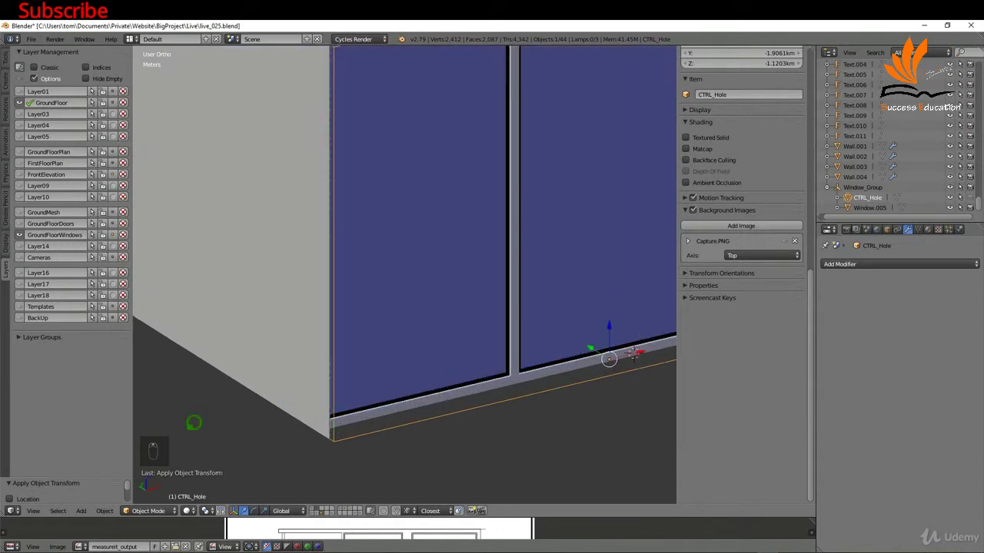
{"action": "scroll", "coordinate": [352, 432], "scroll_direction": "up", "scroll_amount": 2}
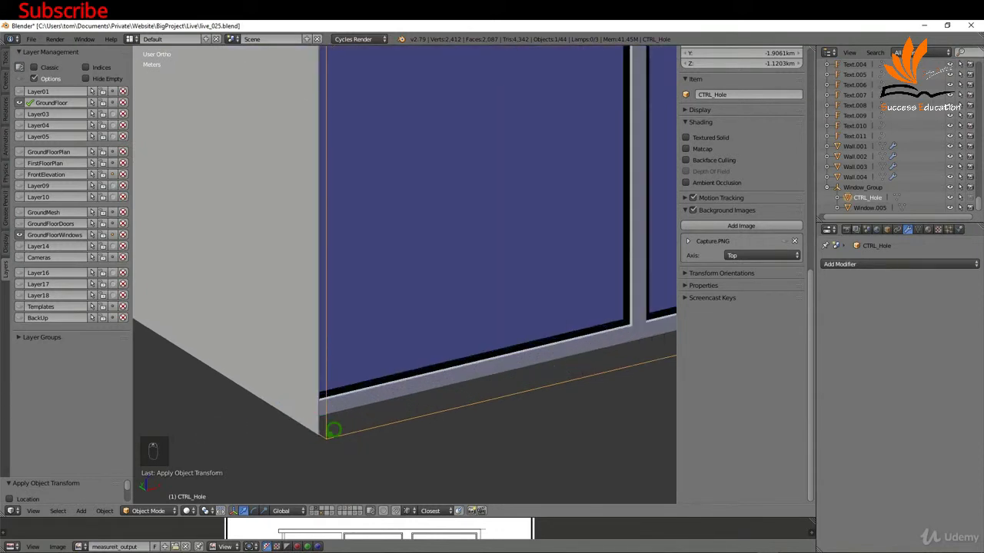
{"action": "key", "text": "Tab"}
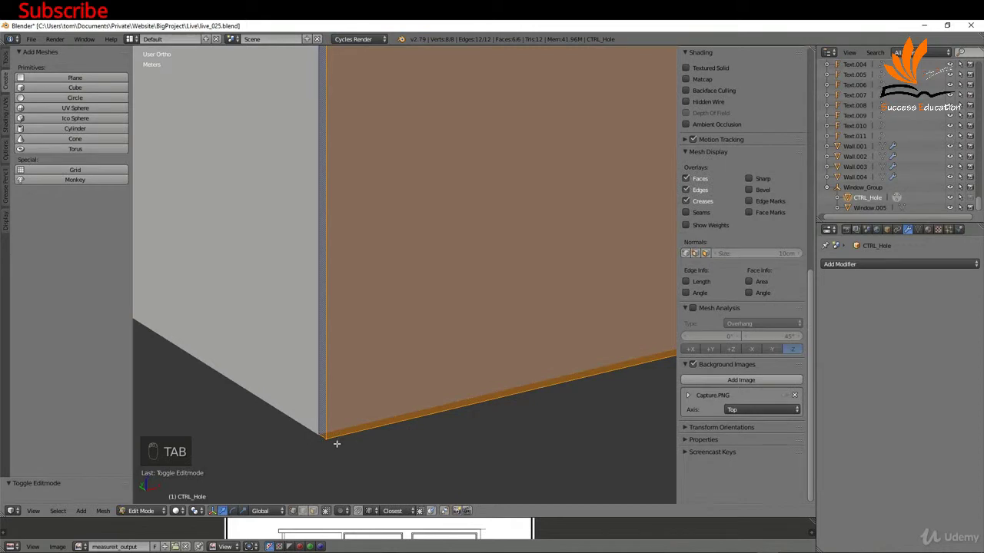
{"action": "right_click", "coordinate": [327, 439]}
{"action": "scroll", "coordinate": [329, 441], "scroll_direction": "down", "scroll_amount": 5}
{"action": "right_click", "coordinate": [329, 174], "text": "shift"}
{"action": "right_click", "coordinate": [297, 163], "text": "shift"}
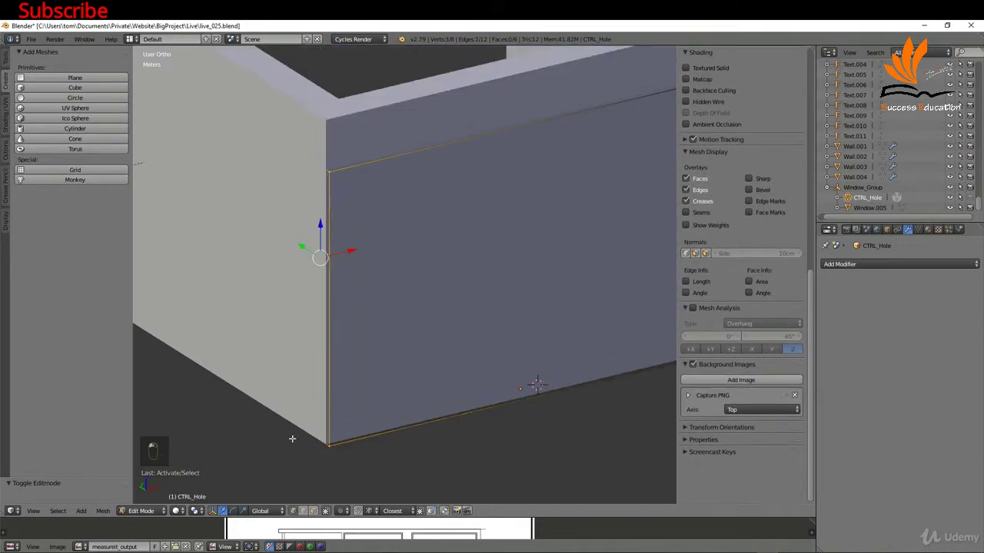
{"action": "right_click", "coordinate": [313, 435], "text": "shift"}
{"action": "left_click_drag", "start_coordinate": [348, 292], "coordinate": [336, 290]}
{"action": "key", "text": "Tab"}
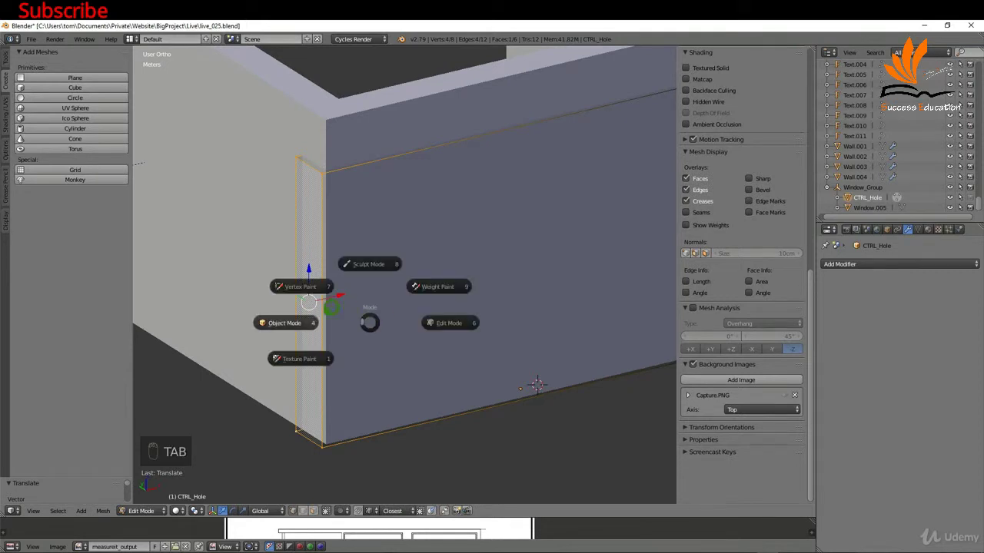
{"action": "left_click", "coordinate": [311, 310]}
{"action": "middle_click_drag", "start_coordinate": [343, 346], "coordinate": [396, 384]}
{"action": "scroll", "coordinate": [396, 384], "scroll_direction": "down", "scroll_amount": 5}
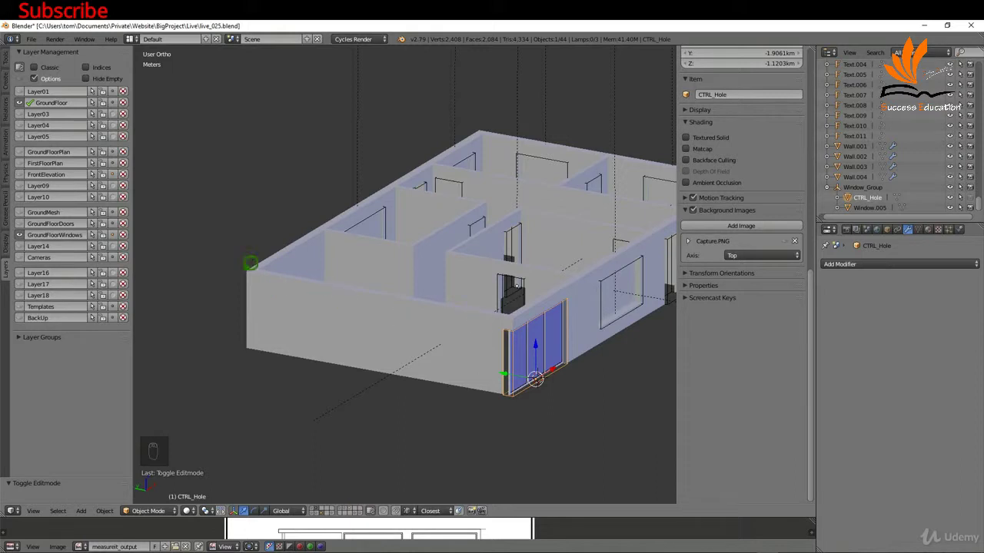
Hide the GroundFloor layer and show the GroundFloorPlan layer in top view
{"action": "left_click", "coordinate": [20, 102]}
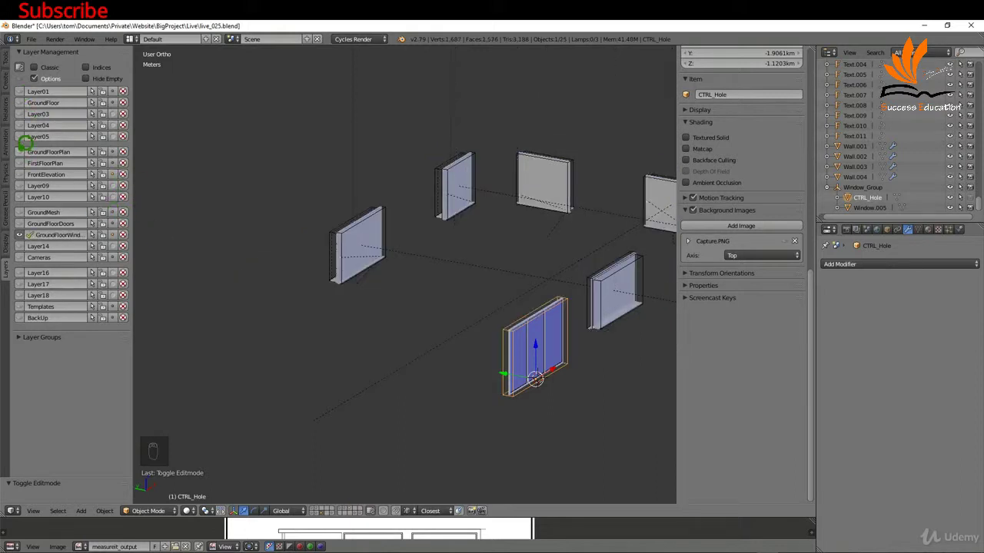
{"action": "left_click", "coordinate": [20, 150]}
{"action": "key", "text": "KP_7"}
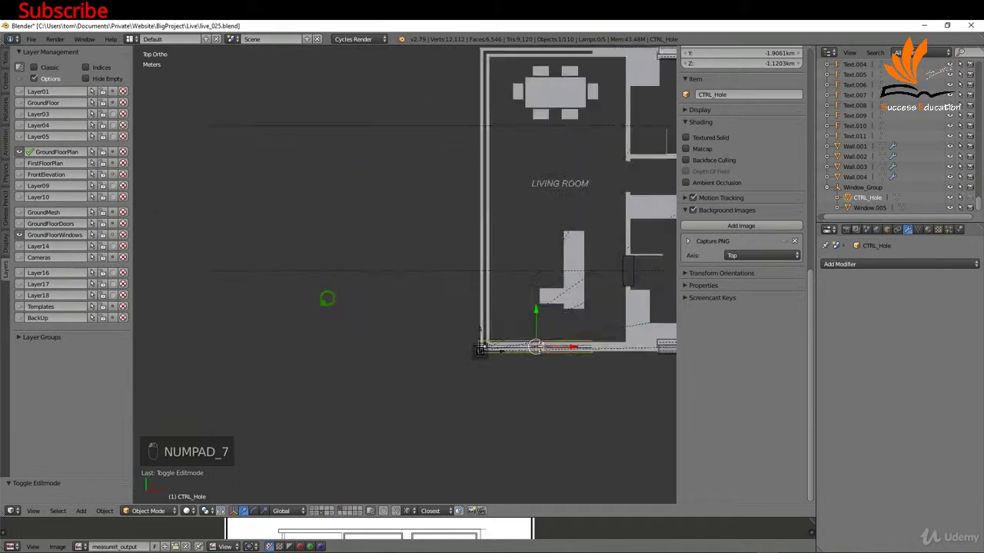
Snap the 3D cursor to the middle of the living room's long side window by border-selecting its outline in the GroundFloorWindows mesh
{"action": "right_click", "coordinate": [286, 229]}
{"action": "key", "text": "Tab"}
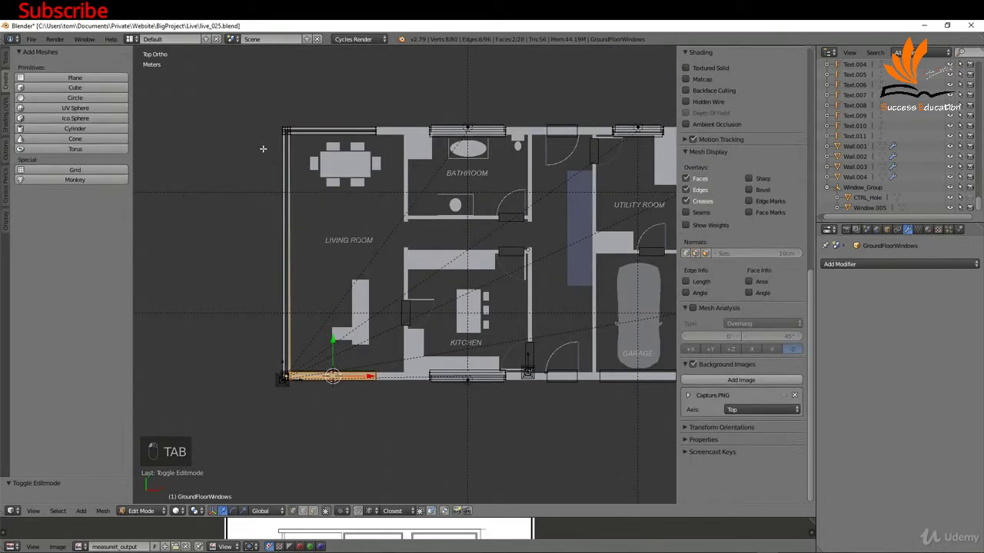
{"action": "key", "text": "a"}
{"action": "key", "text": "a"}
{"action": "key", "text": "b"}
{"action": "left_click_drag", "start_coordinate": [251, 102], "coordinate": [296, 404]}
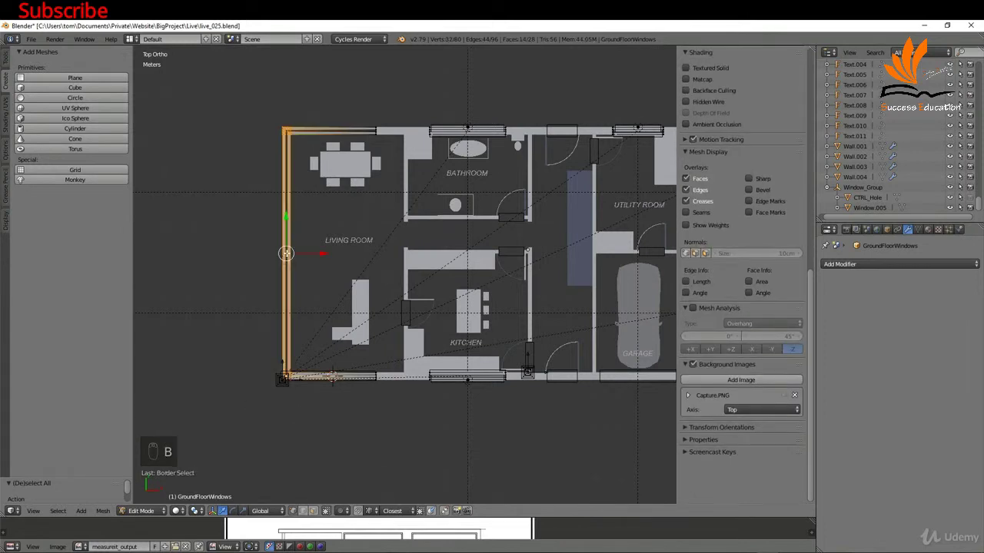
{"action": "key", "text": "shift+s"}
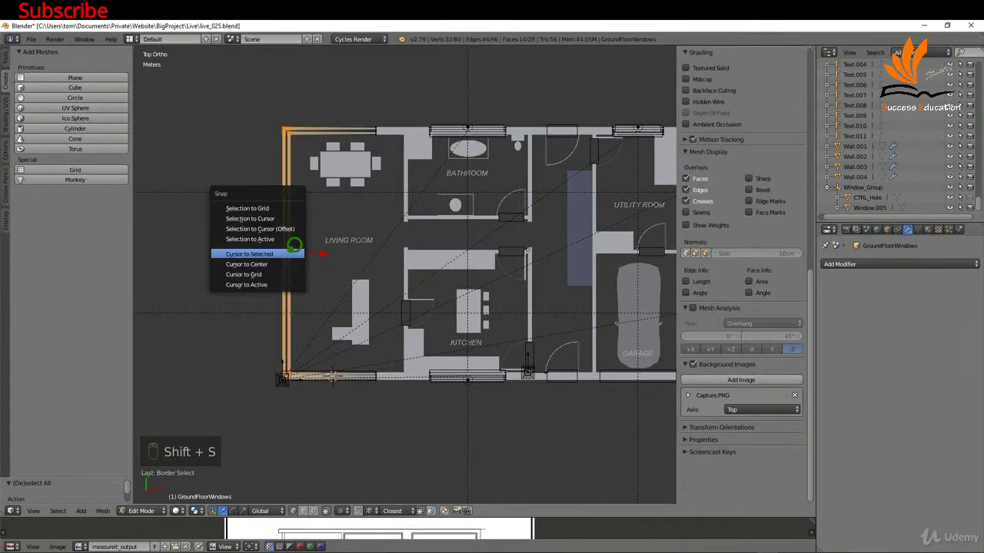
{"action": "left_click", "coordinate": [277, 253]}
{"action": "key", "text": "Tab"}
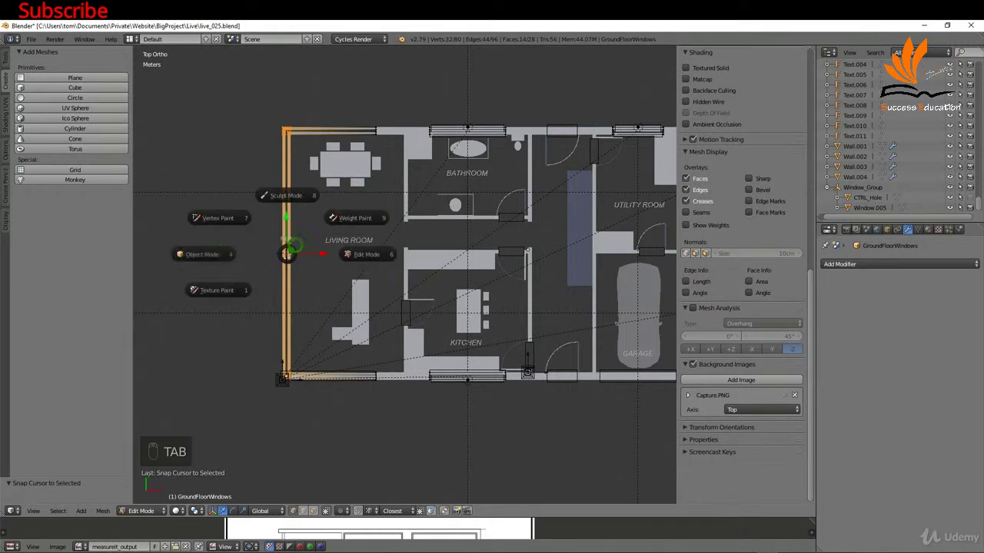
{"action": "left_click", "coordinate": [208, 237]}
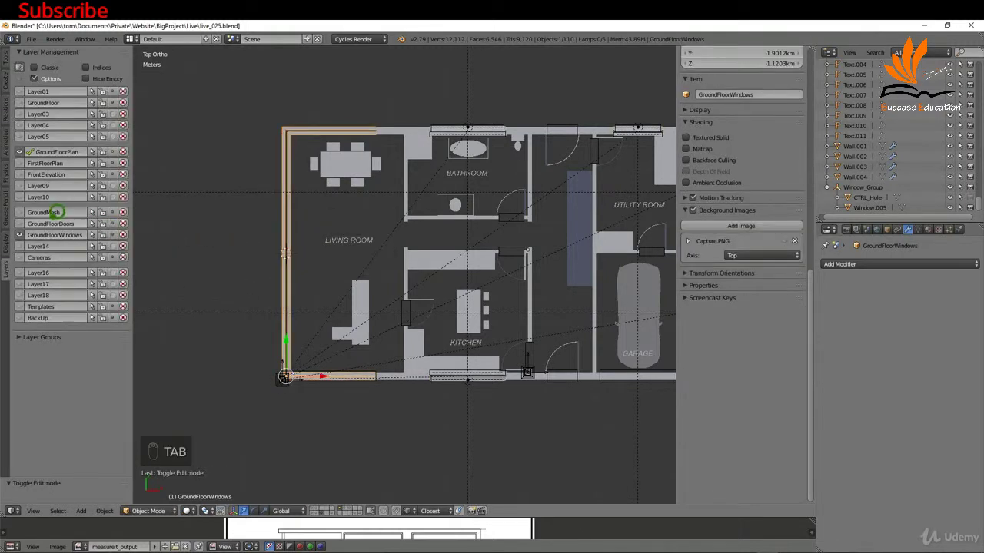
Hide the GroundFloorPlan layer and add an Archimesh panel window at the 3D cursor with the DOOR 80X230 preset
{"action": "left_click", "coordinate": [20, 150]}
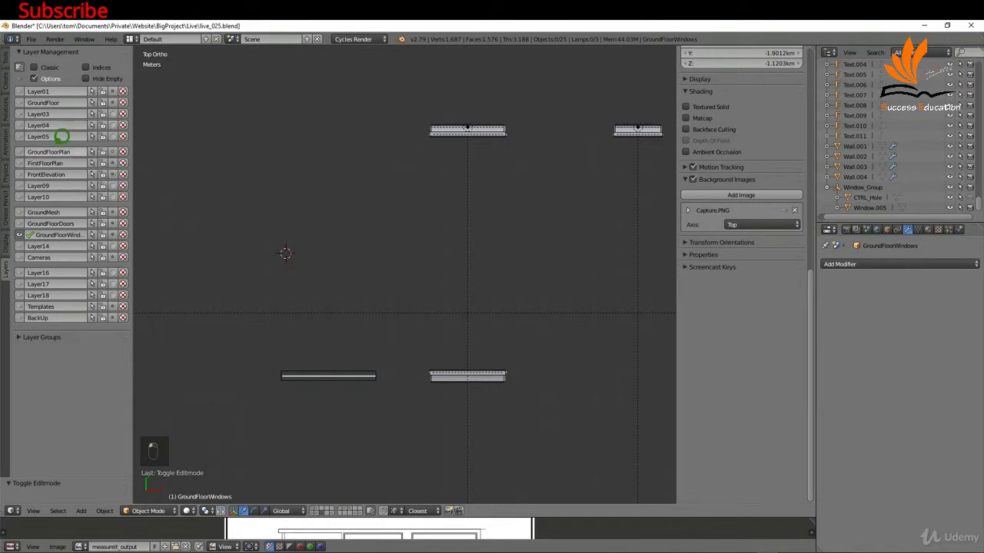
{"action": "left_click", "coordinate": [7, 68]}
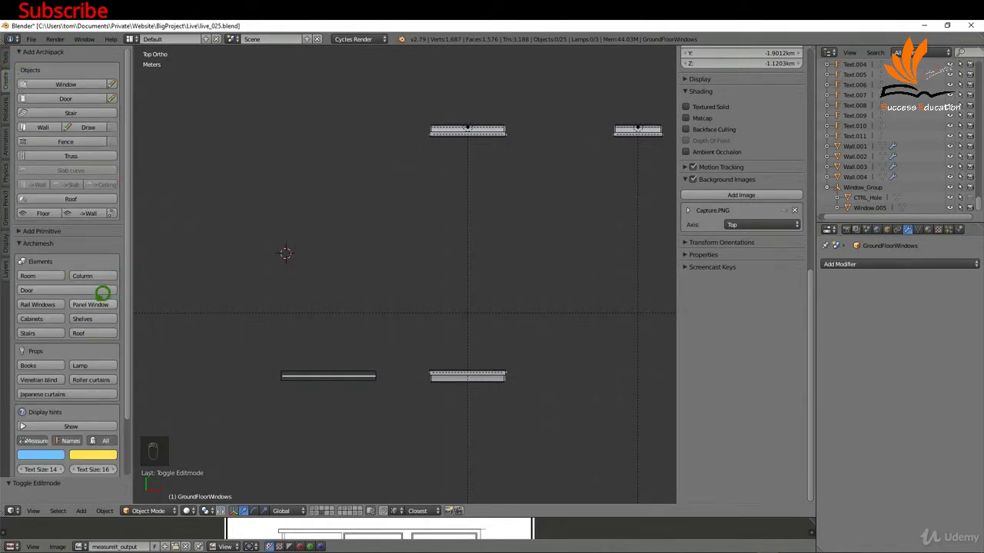
{"action": "left_click", "coordinate": [91, 305]}
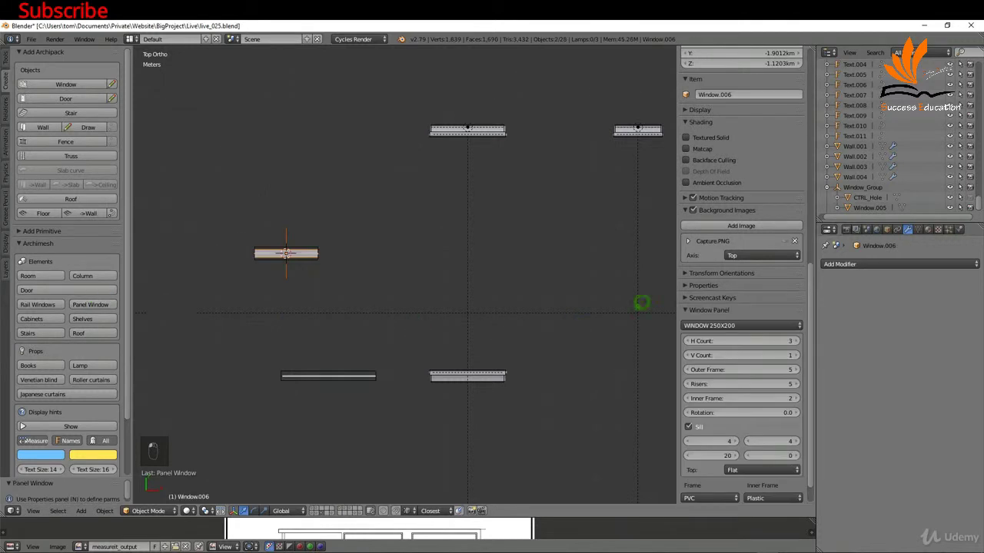
{"action": "left_click", "coordinate": [732, 324]}
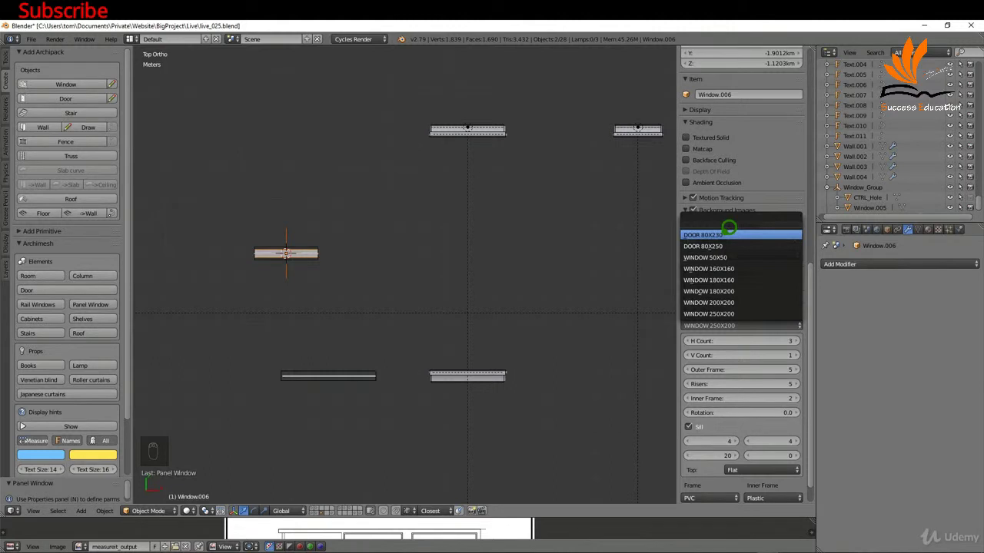
{"action": "left_click", "coordinate": [728, 232]}
Set the new side window's V Count to 1 while viewing it in perspective beside the front window
{"action": "middle_click_drag", "start_coordinate": [338, 231], "coordinate": [346, 282]}
{"action": "scroll", "coordinate": [300, 262], "scroll_direction": "up", "scroll_amount": 3}
{"action": "scroll", "coordinate": [347, 284], "scroll_direction": "up", "scroll_amount": 1}
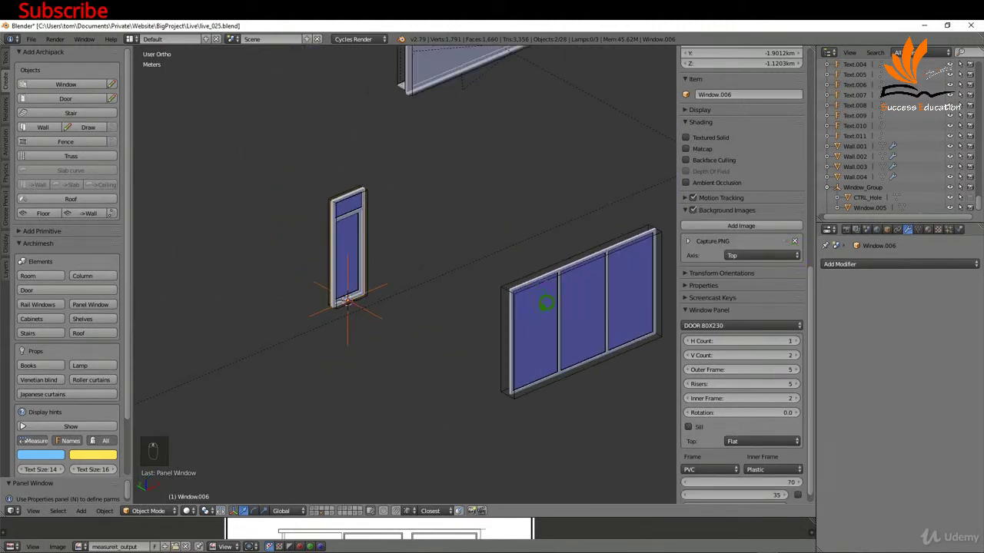
{"action": "left_click", "coordinate": [692, 355]}
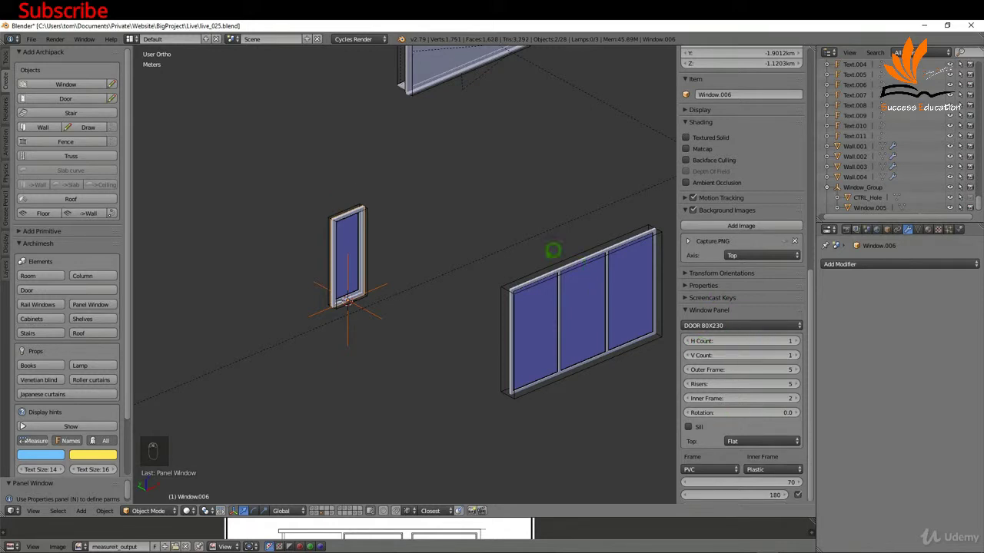
Check the panel height of the front three-panel window and set the new side window's height to 218
{"action": "right_click", "coordinate": [546, 273]}
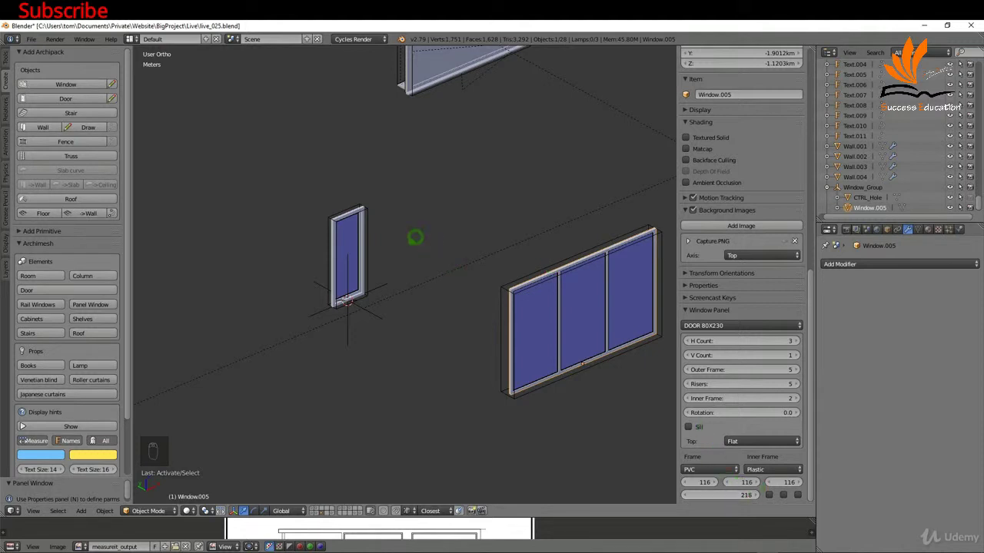
{"action": "right_click", "coordinate": [355, 206]}
{"action": "right_click", "coordinate": [357, 208]}
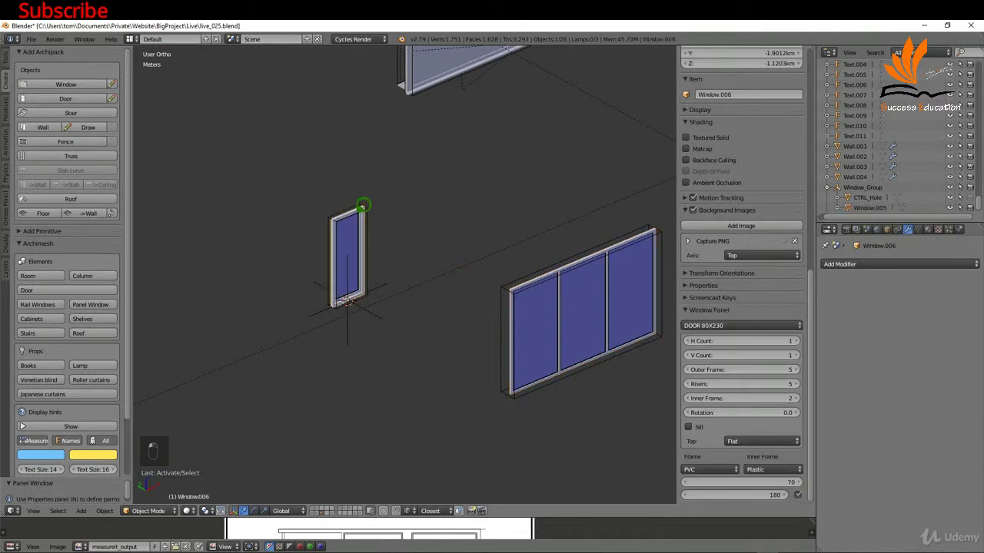
{"action": "left_click", "coordinate": [778, 495]}
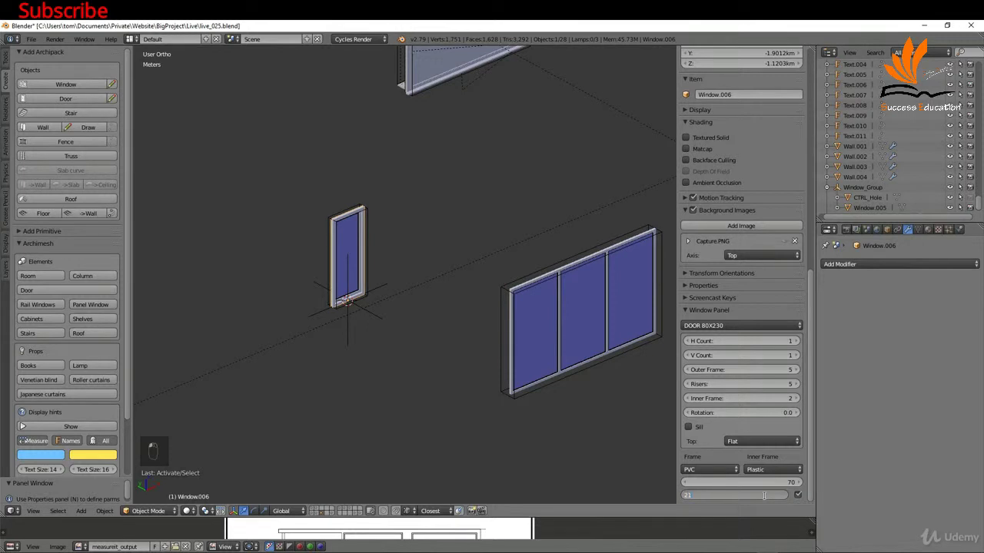
{"action": "key", "text": "Return"}
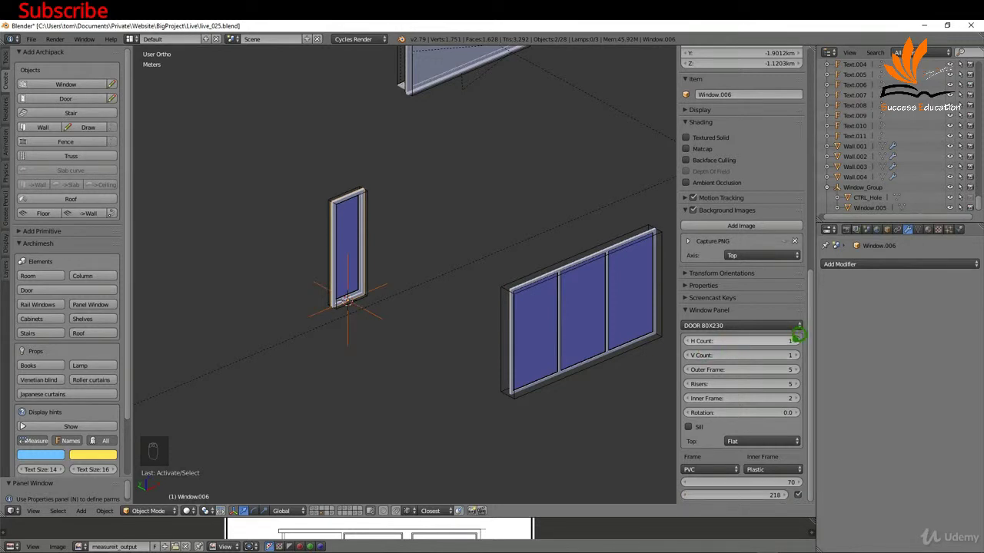
Increase the new side window's H Count to 4
{"action": "left_click", "coordinate": [798, 338]}
{"action": "left_click", "coordinate": [798, 338]}
{"action": "left_click", "coordinate": [798, 338]}
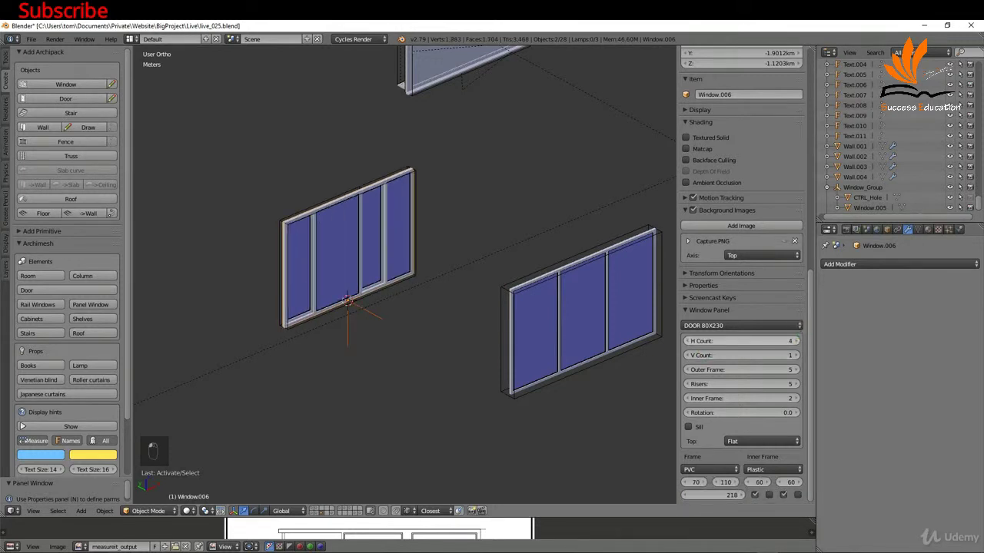
Increase the new side window's H Count to 5 and set all five panel widths to 186
{"action": "left_click", "coordinate": [798, 338]}
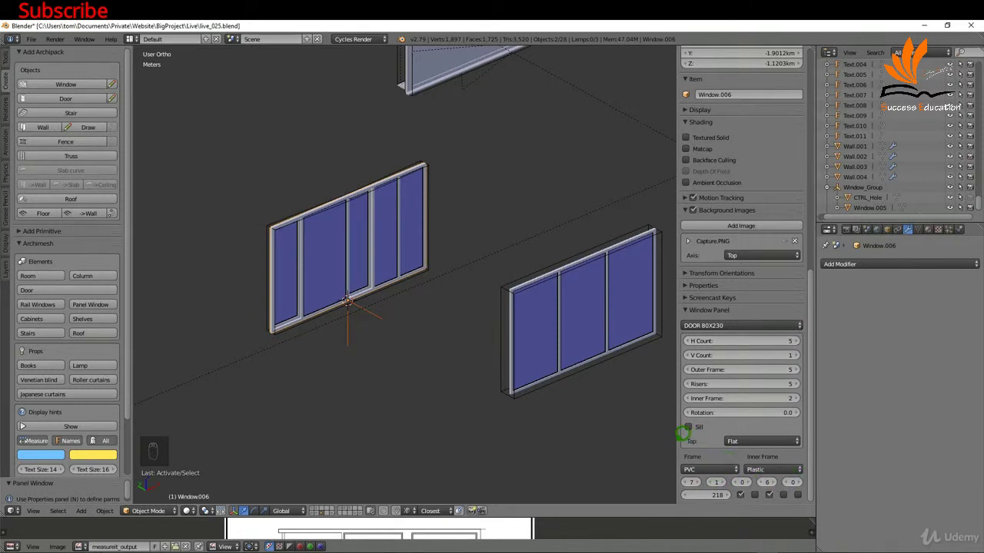
{"action": "left_click_drag", "start_coordinate": [678, 435], "coordinate": [618, 443]}
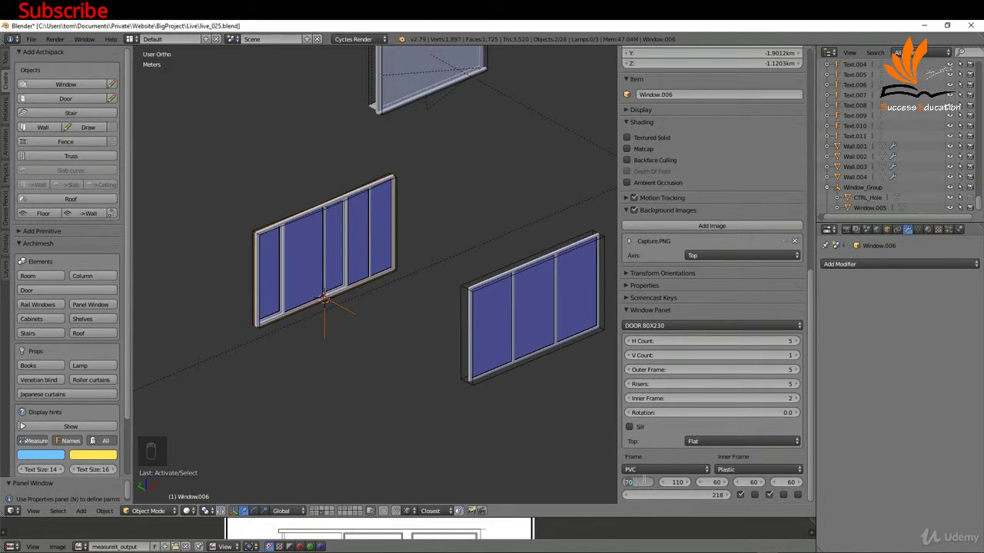
{"action": "key", "text": "Tab"}
{"action": "type", "text": "1"}
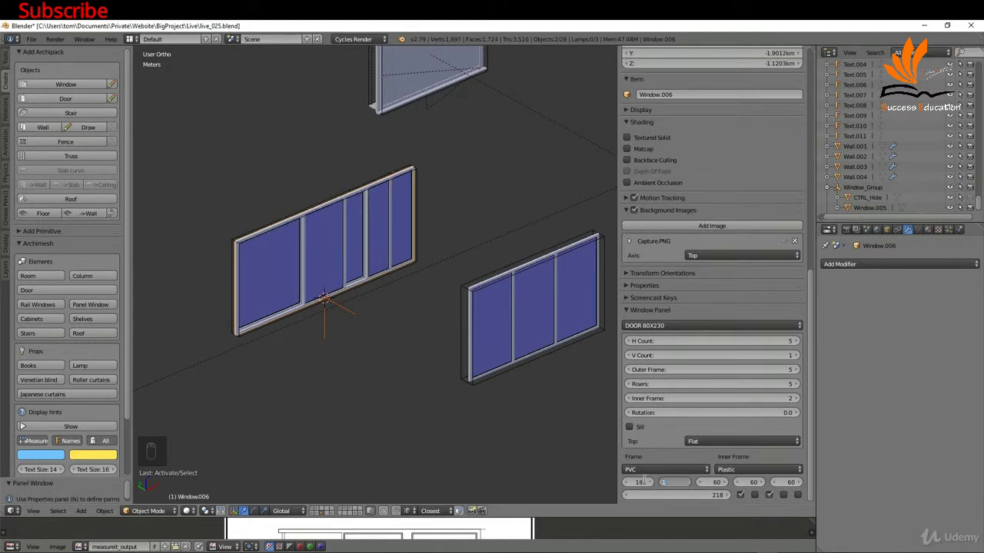
{"action": "type", "text": "86"}
{"action": "key", "text": "Tab"}
{"action": "type", "text": "1"}
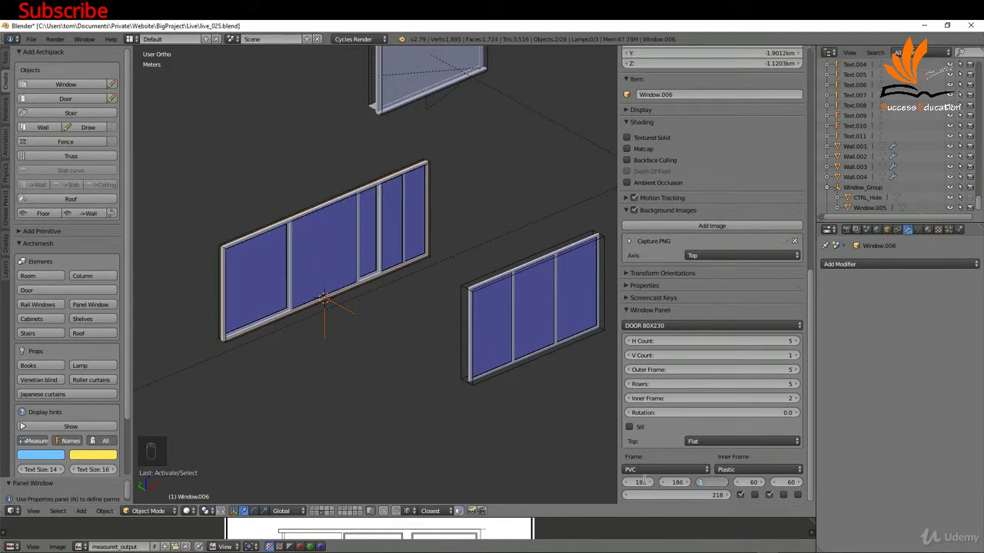
{"action": "type", "text": "86"}
{"action": "key", "text": "Return"}
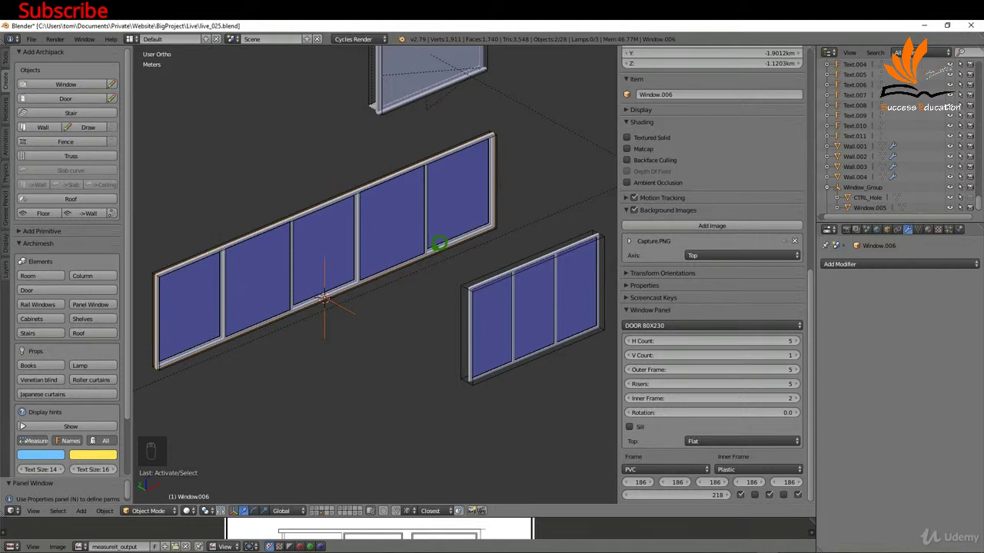
Rotate the side window -90° about Z and move its window group along X to meet the front window's corner
{"action": "key", "text": "r"}
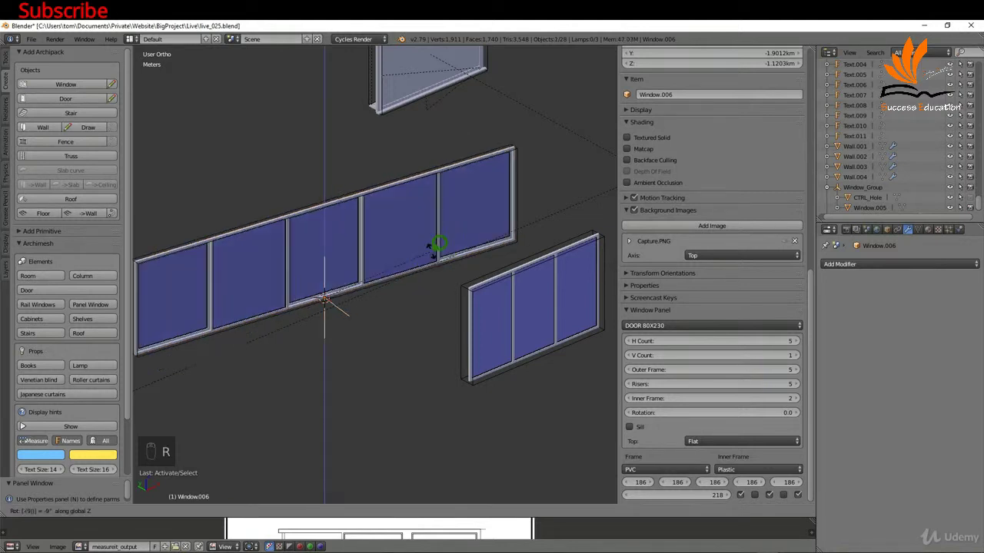
{"action": "left_click", "coordinate": [439, 242]}
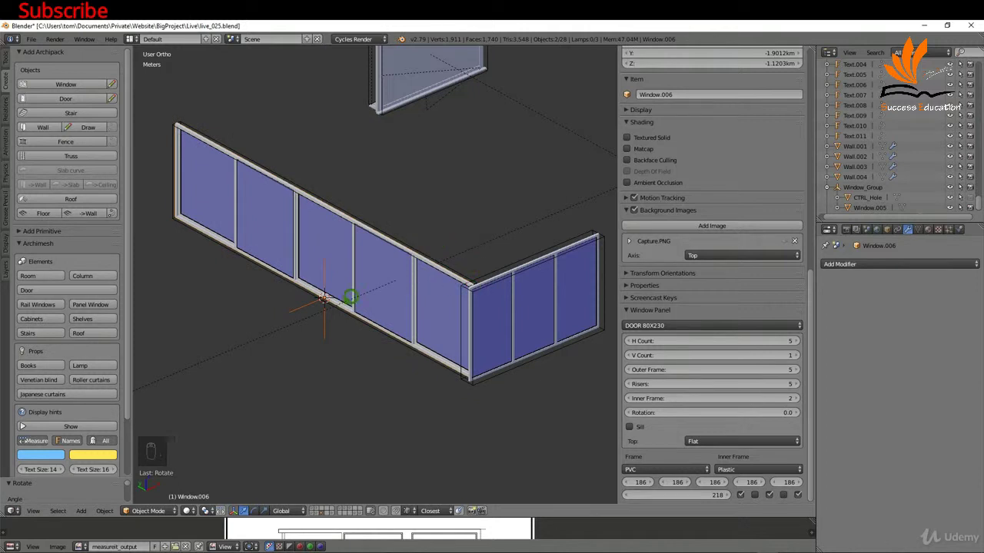
{"action": "right_click", "coordinate": [323, 297]}
{"action": "scroll", "coordinate": [474, 297], "scroll_direction": "up", "scroll_amount": 8}
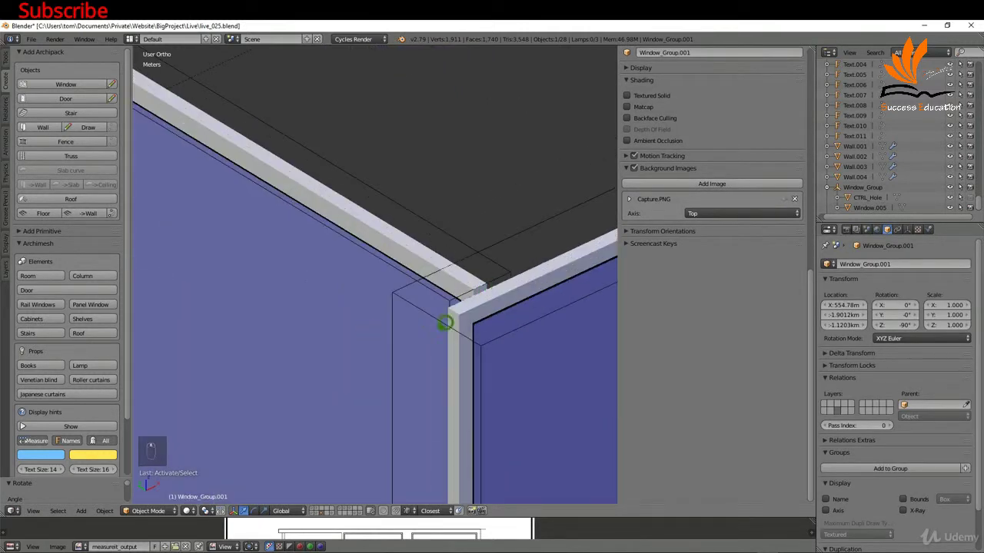
{"action": "key", "text": "g"}
{"action": "left_click", "coordinate": [468, 304]}
{"action": "scroll", "coordinate": [466, 300], "scroll_direction": "up", "scroll_amount": 4}
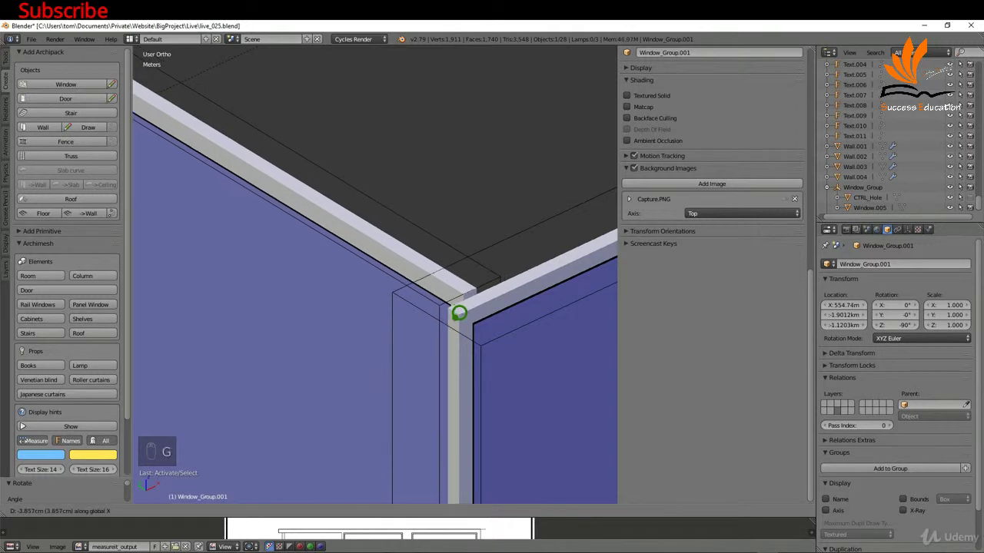
{"action": "scroll", "coordinate": [465, 295], "scroll_direction": "down", "scroll_amount": 8}
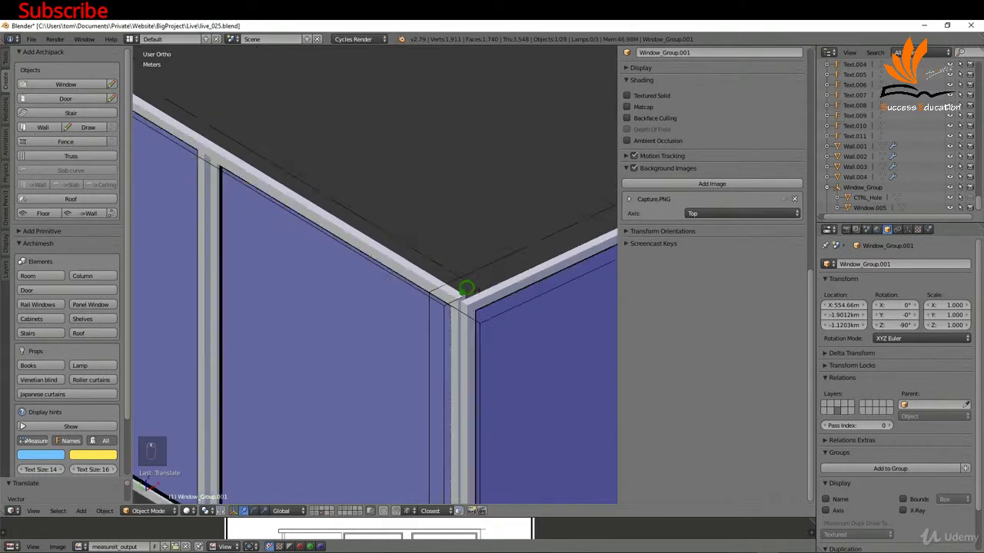
Set all five panel widths of the side window to 187 and rotate it -90° about Z
{"action": "right_click", "coordinate": [444, 276]}
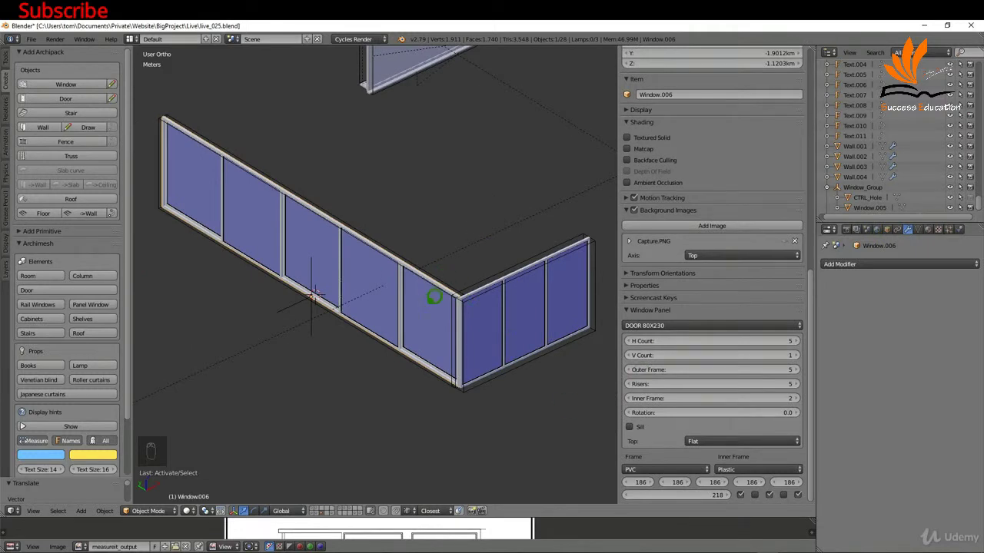
{"action": "left_click", "coordinate": [658, 481]}
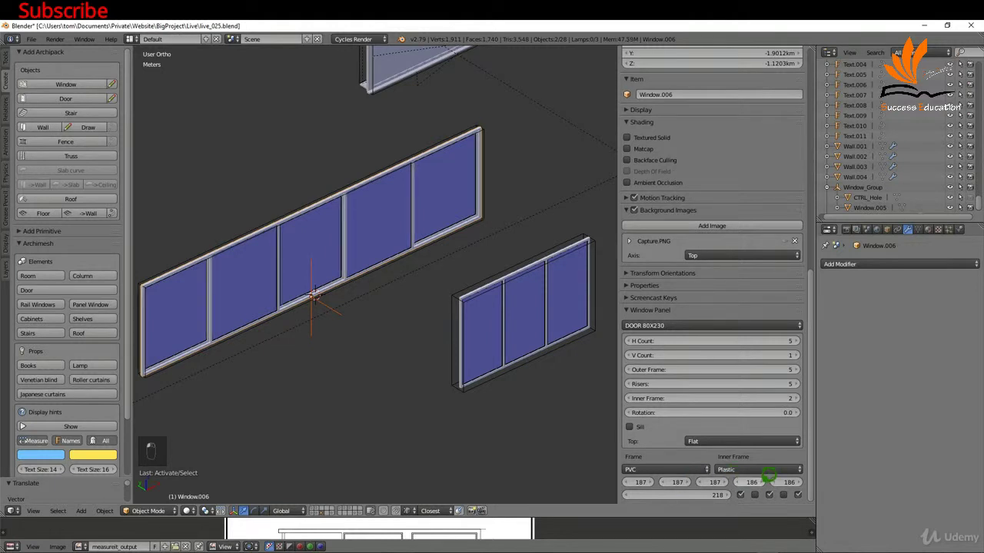
{"action": "type", "text": "rz"}
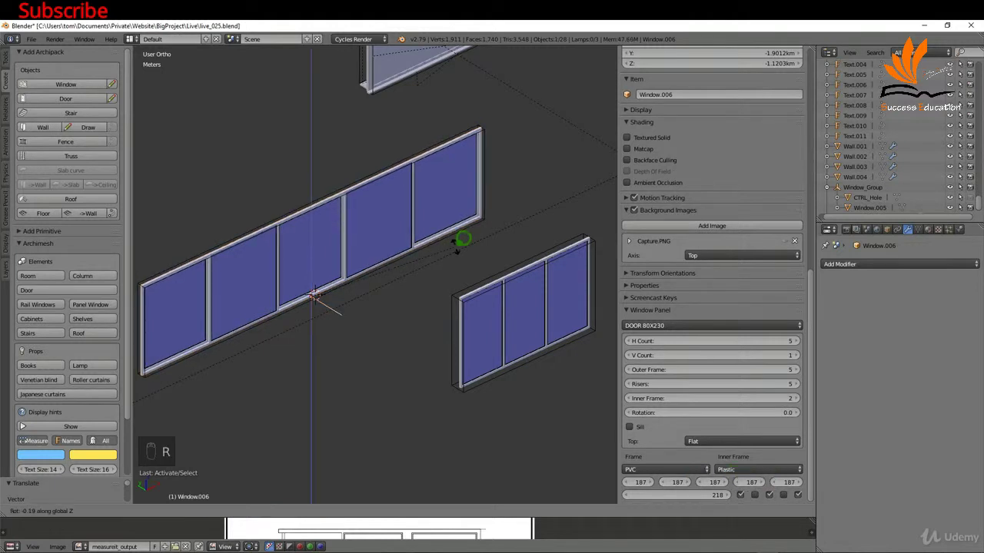
{"action": "type", "text": "-90"}
{"action": "key", "text": "Return"}
Move the side window group along X in top view so its outer frame edge lines up with the front window's end
{"action": "scroll", "coordinate": [467, 285], "scroll_direction": "up", "scroll_amount": 9}
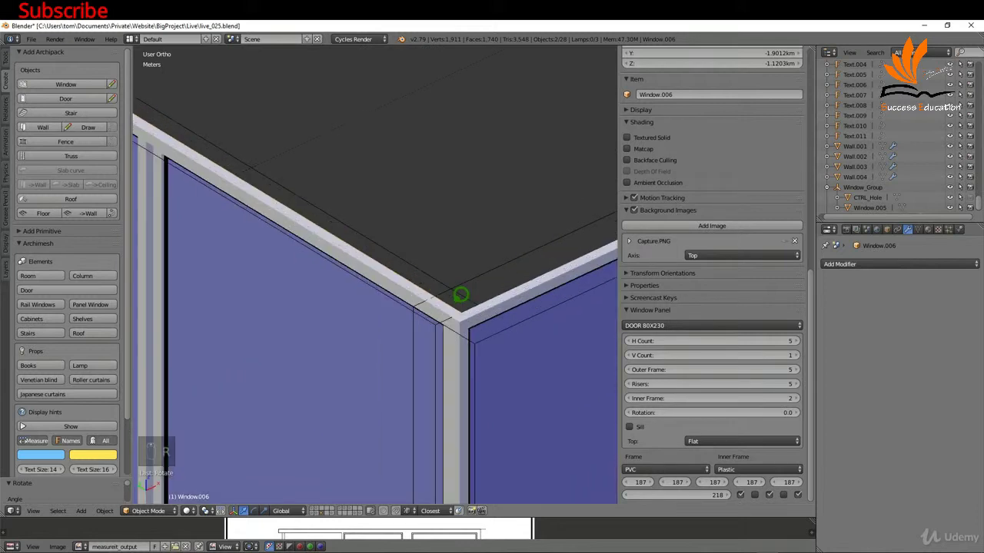
{"action": "scroll", "coordinate": [460, 293], "scroll_direction": "down", "scroll_amount": 6}
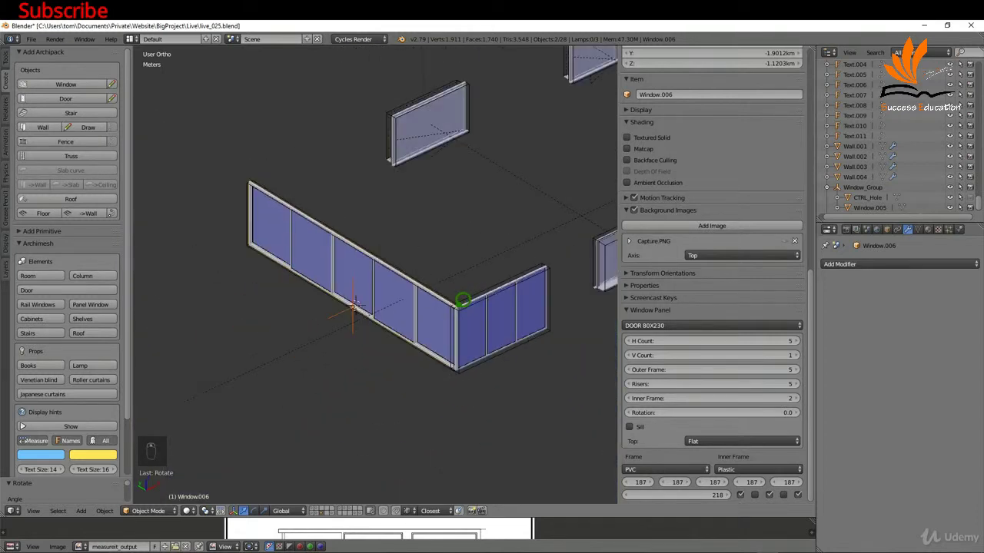
{"action": "scroll", "coordinate": [461, 299], "scroll_direction": "up", "scroll_amount": 7}
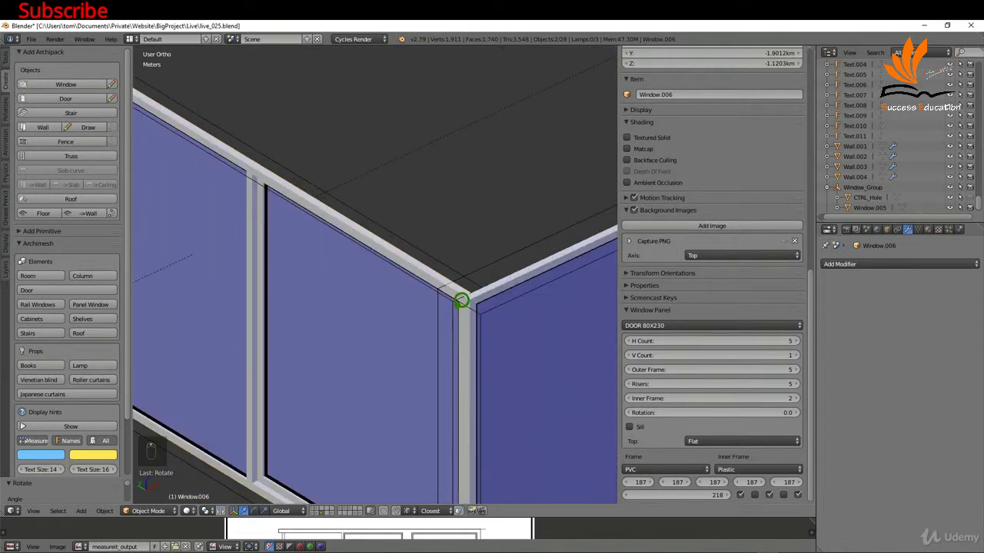
{"action": "scroll", "coordinate": [477, 277], "scroll_direction": "down", "scroll_amount": 7}
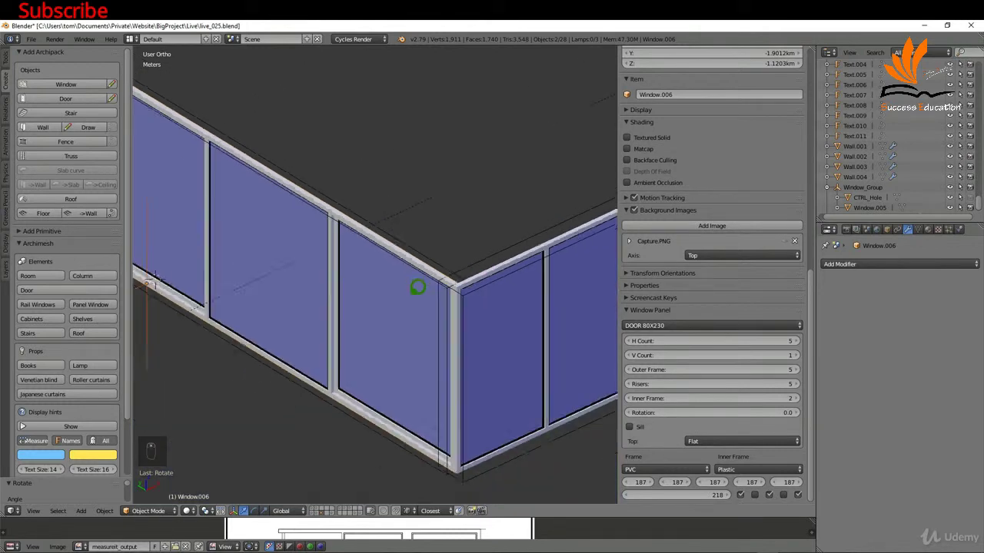
{"action": "right_click", "coordinate": [267, 313]}
{"action": "key", "text": "KP_7"}
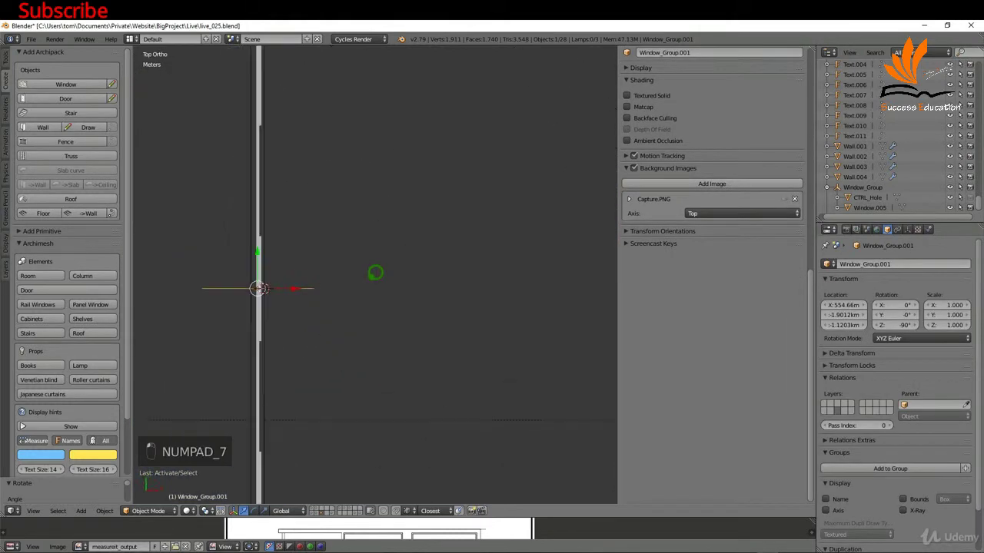
{"action": "scroll", "coordinate": [374, 272], "scroll_direction": "up", "scroll_amount": 8}
{"action": "key", "text": "g"}
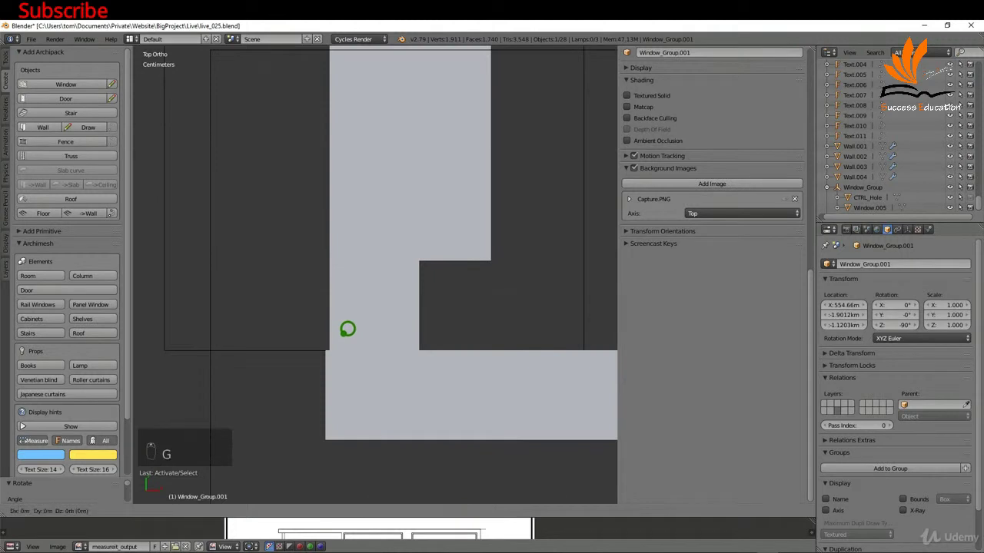
{"action": "key", "text": "x"}
{"action": "left_click", "coordinate": [344, 332]}
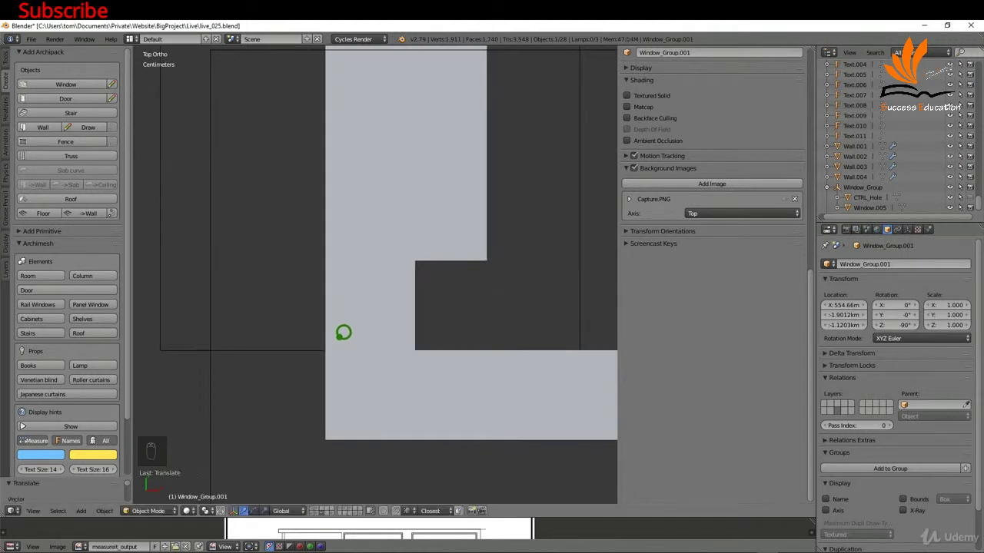
{"action": "scroll", "coordinate": [353, 361], "scroll_direction": "down", "scroll_amount": 5}
{"action": "scroll", "coordinate": [360, 368], "scroll_direction": "down", "scroll_amount": 5}
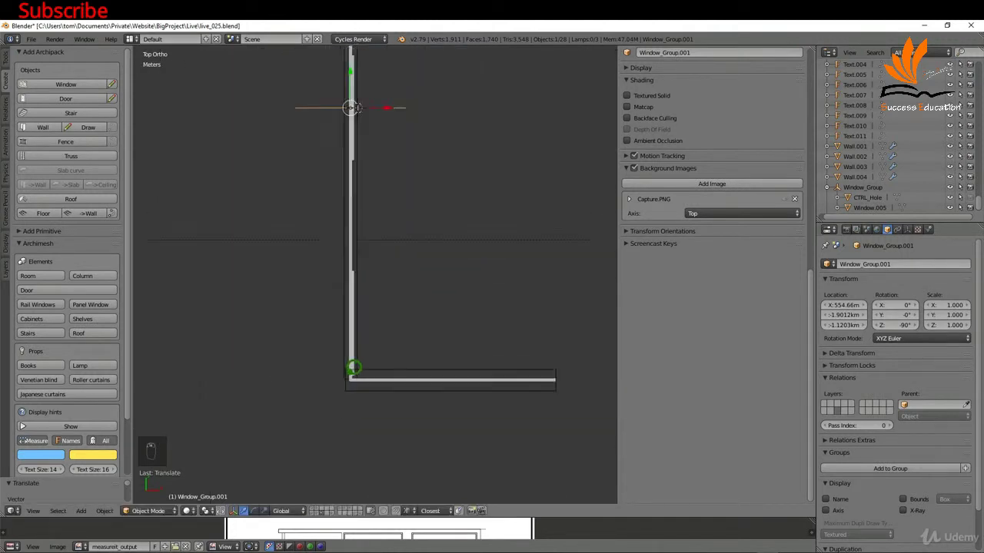
Show the GroundFloor layer together with the windows in an angled view
{"action": "middle_click_drag", "start_coordinate": [359, 368], "coordinate": [340, 320]}
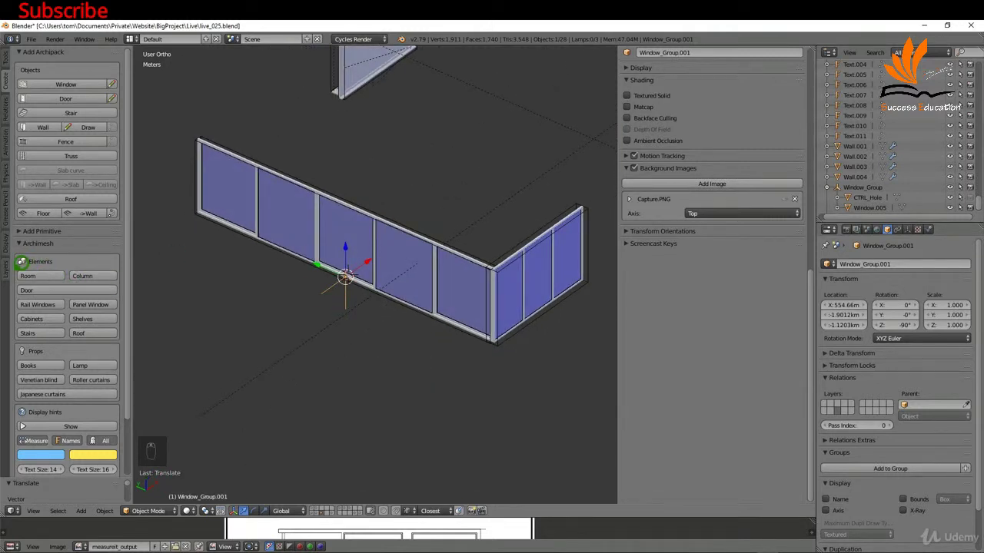
{"action": "left_click", "coordinate": [7, 267]}
{"action": "left_click", "coordinate": [20, 103]}
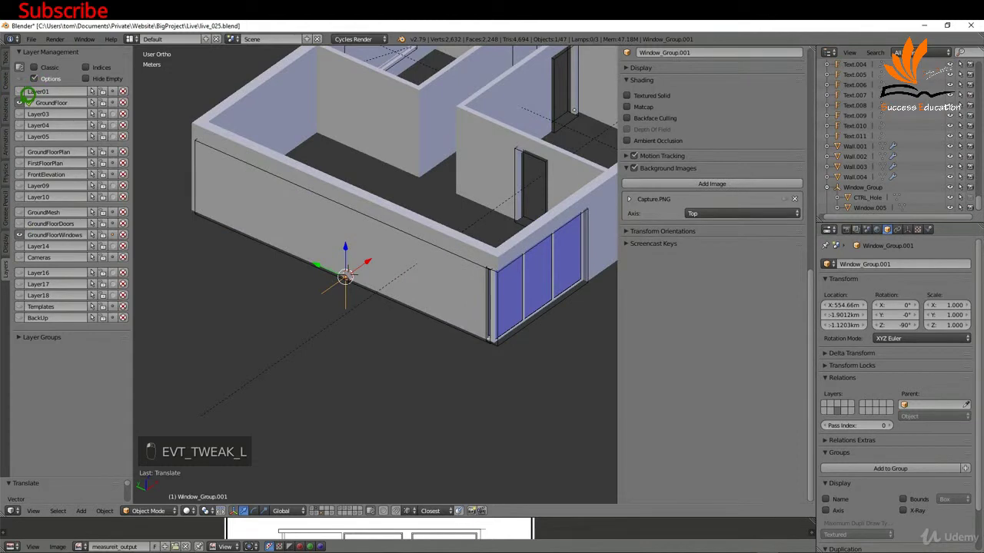
Widen the side window's CTRL_Hole.001 box along X and shift it about 9 cm along X into the wall
{"action": "scroll", "coordinate": [481, 254], "scroll_direction": "up", "scroll_amount": 5}
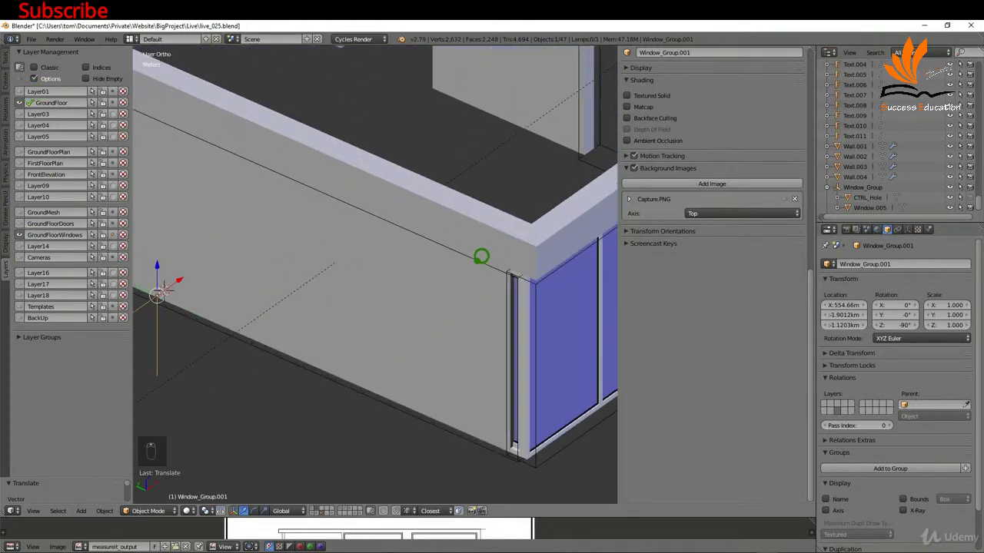
{"action": "middle_click_drag", "start_coordinate": [514, 274], "coordinate": [454, 270]}
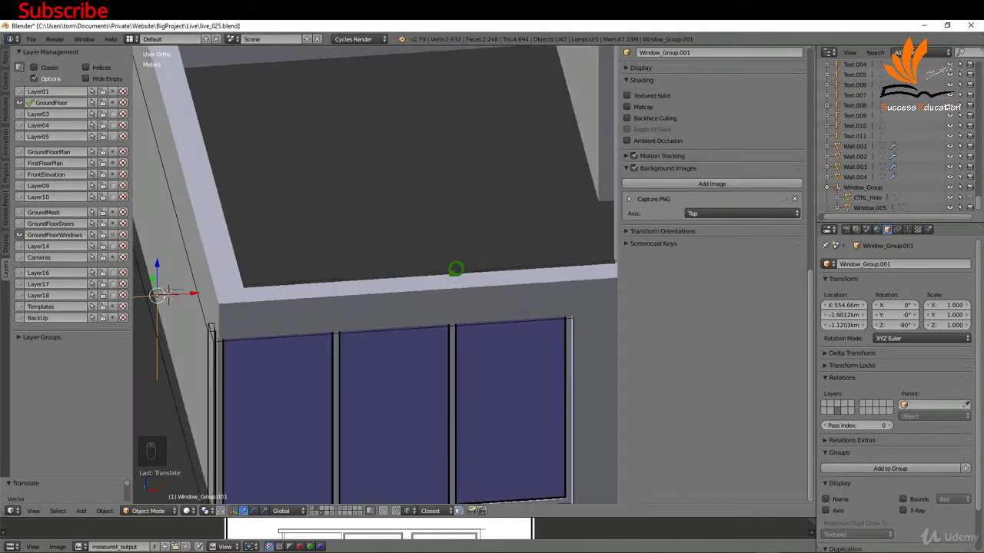
{"action": "right_click", "coordinate": [190, 230]}
{"action": "middle_click_drag", "start_coordinate": [277, 273], "coordinate": [352, 274]}
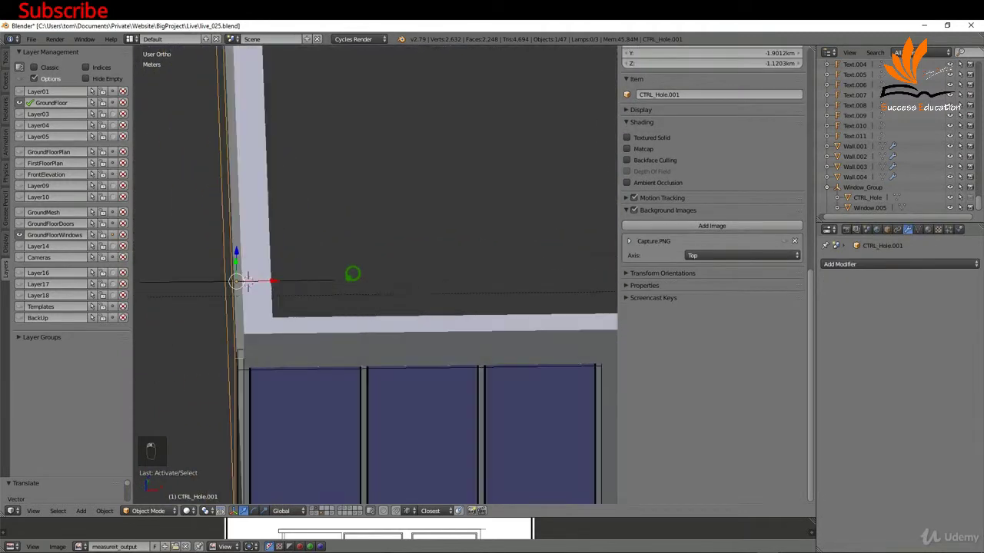
{"action": "key", "text": "s"}
{"action": "key", "text": "x"}
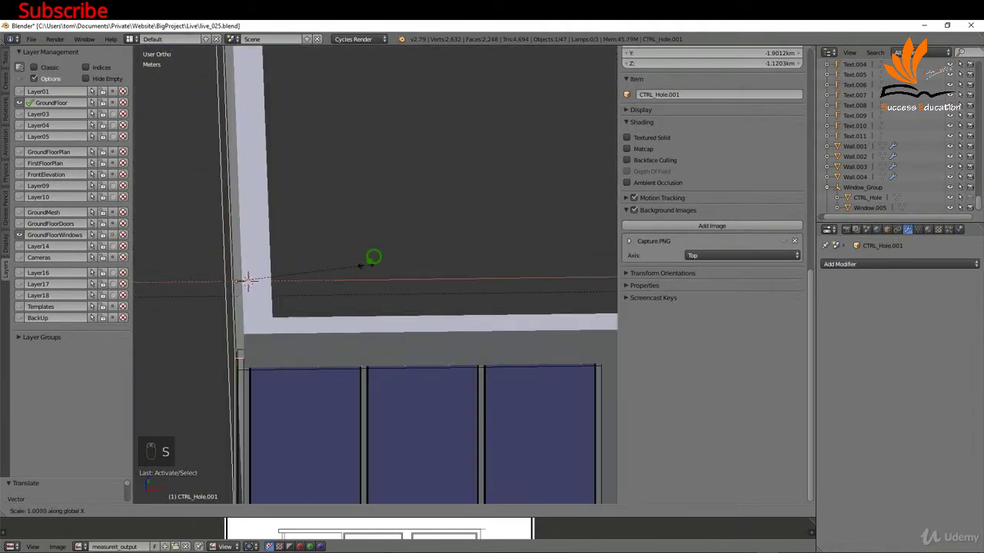
{"action": "left_click", "coordinate": [403, 280]}
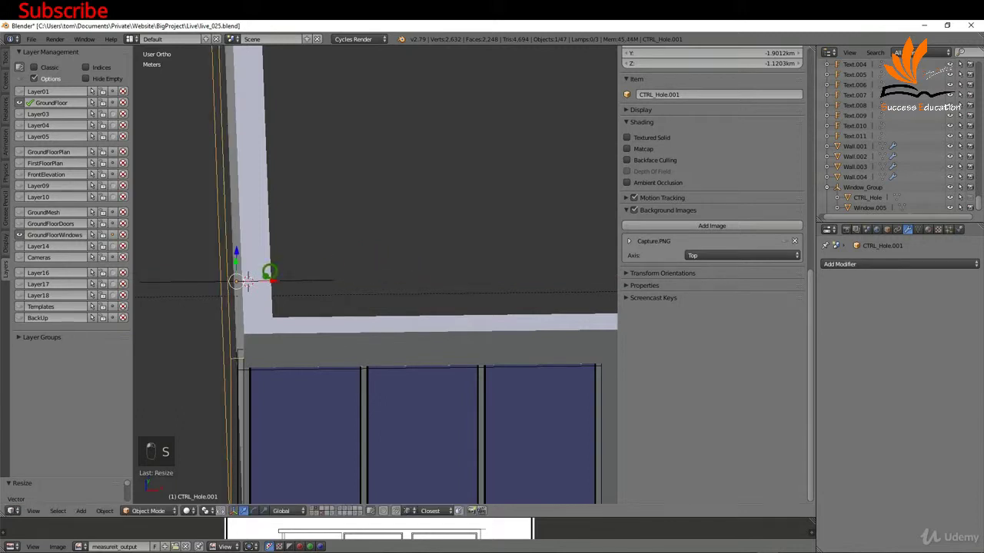
{"action": "key", "text": "g"}
{"action": "key", "text": "x"}
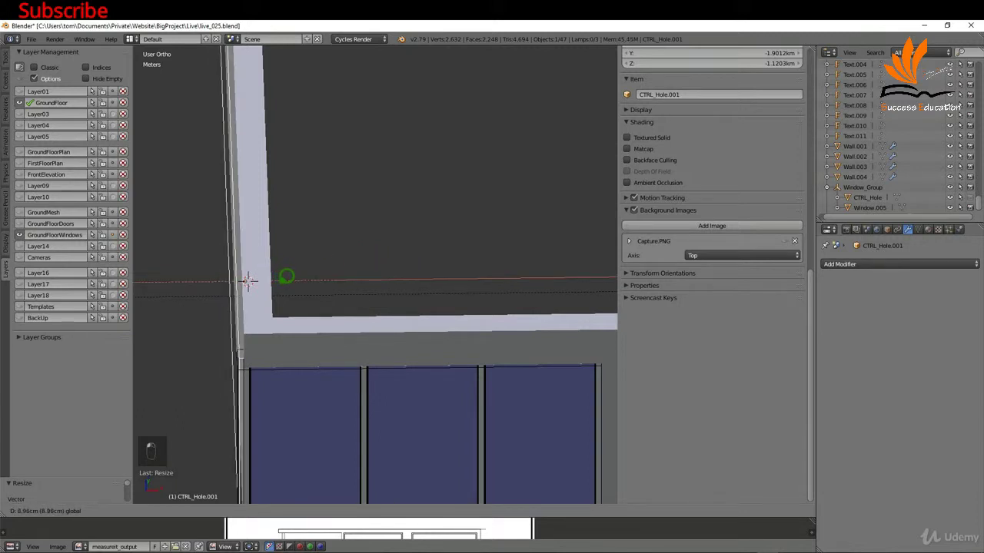
{"action": "left_click_drag", "start_coordinate": [286, 277], "coordinate": [286, 277]}
Scale CTRL_Hole.001 further along X and move it about 4 cm along X so it spans the side wall's thickness
{"action": "middle_click_drag", "start_coordinate": [289, 278], "coordinate": [314, 281]}
{"action": "key", "text": "s"}
{"action": "key", "text": "x"}
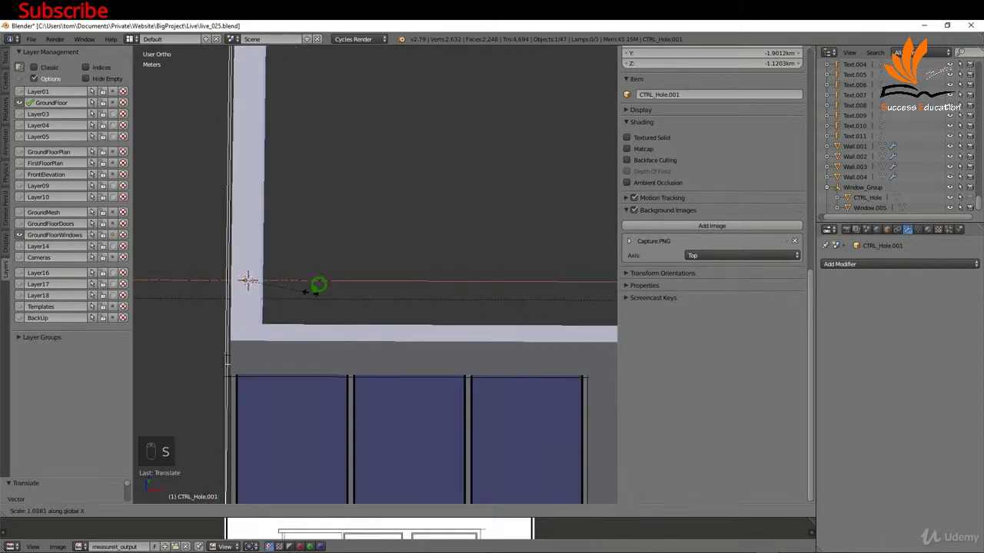
{"action": "left_click", "coordinate": [317, 287]}
{"action": "left_click_drag", "start_coordinate": [284, 274], "coordinate": [290, 273]}
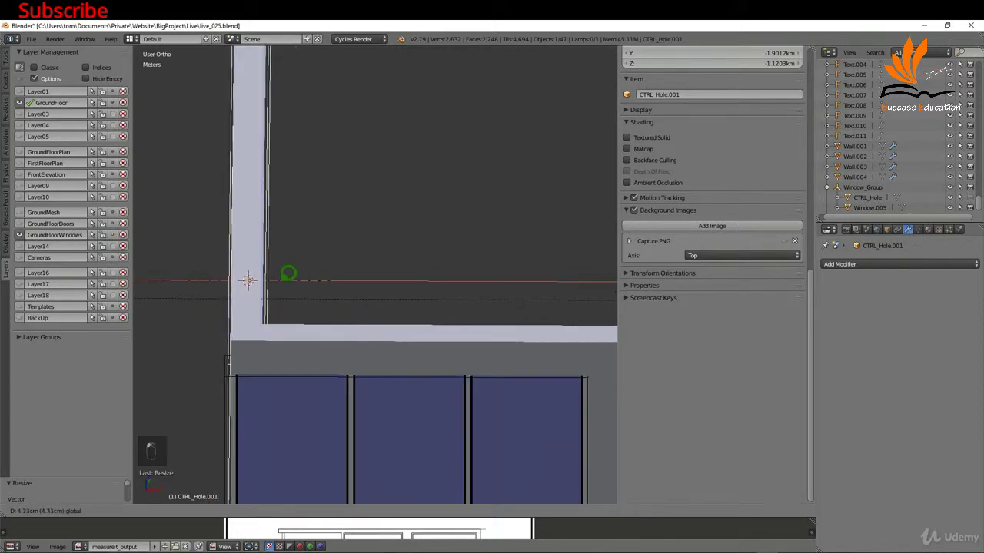
{"action": "left_click", "coordinate": [287, 273]}
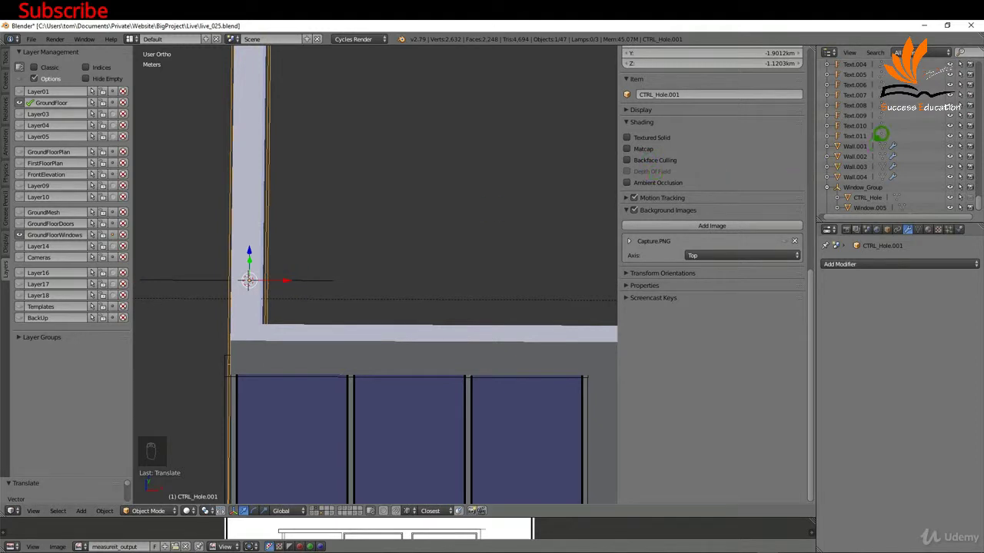
Add a second Boolean modifier to the outer Wall with its operation set to Difference, collapsing the existing Boolean
{"action": "key", "text": "period"}
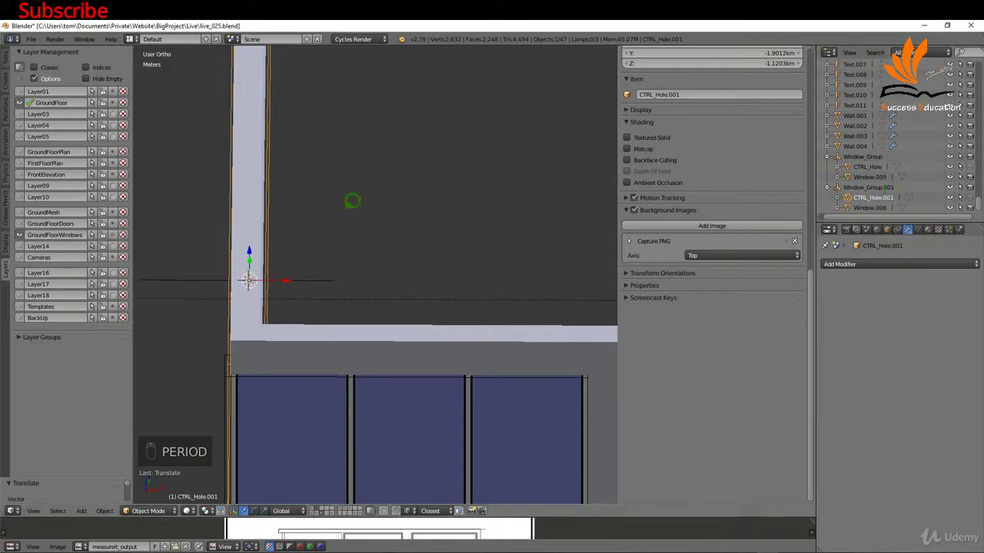
{"action": "scroll", "coordinate": [367, 186], "scroll_direction": "down", "scroll_amount": 1}
{"action": "middle_click_drag", "start_coordinate": [367, 187], "coordinate": [374, 125]}
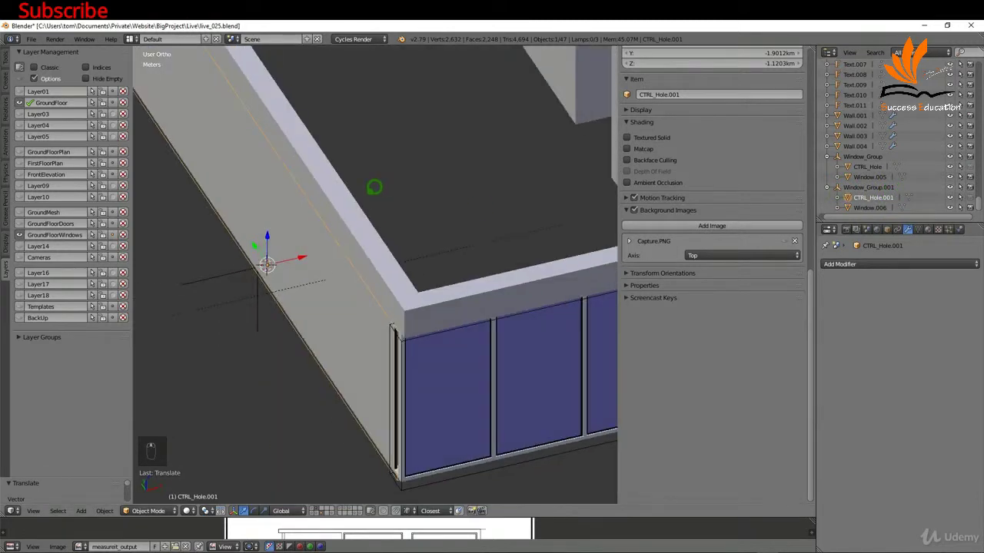
{"action": "right_click", "coordinate": [338, 182]}
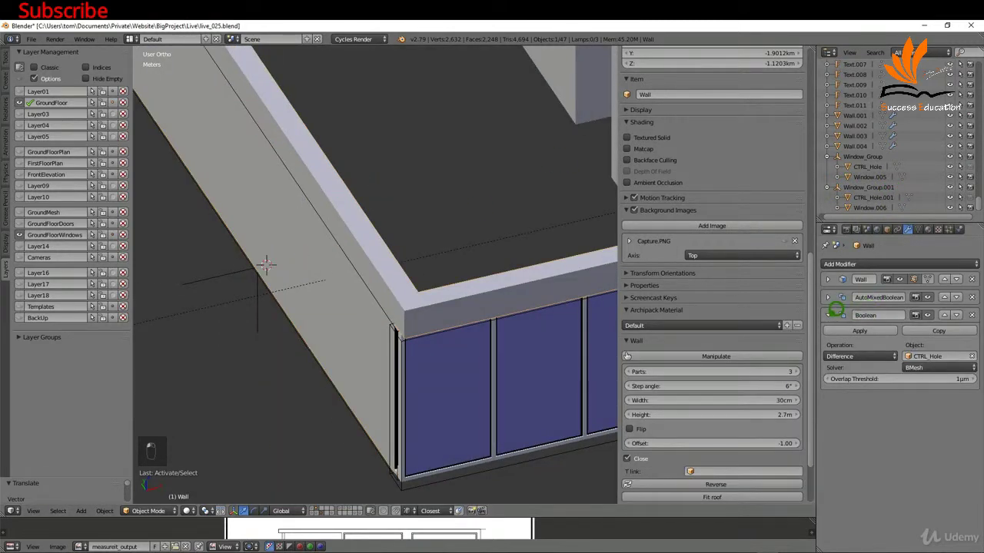
{"action": "left_click", "coordinate": [830, 313]}
{"action": "left_click", "coordinate": [867, 261]}
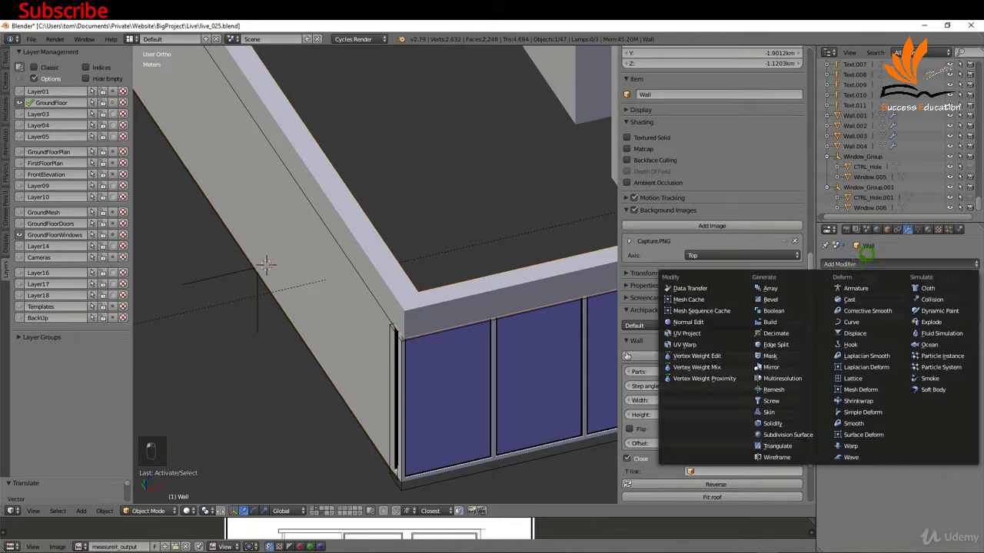
{"action": "left_click", "coordinate": [773, 311]}
{"action": "left_click", "coordinate": [859, 374]}
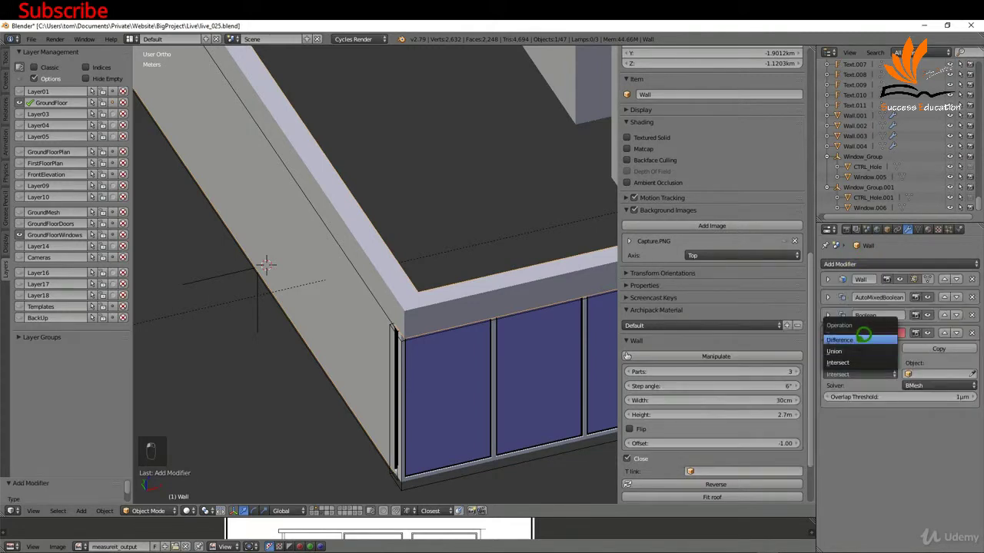
{"action": "left_click", "coordinate": [864, 338]}
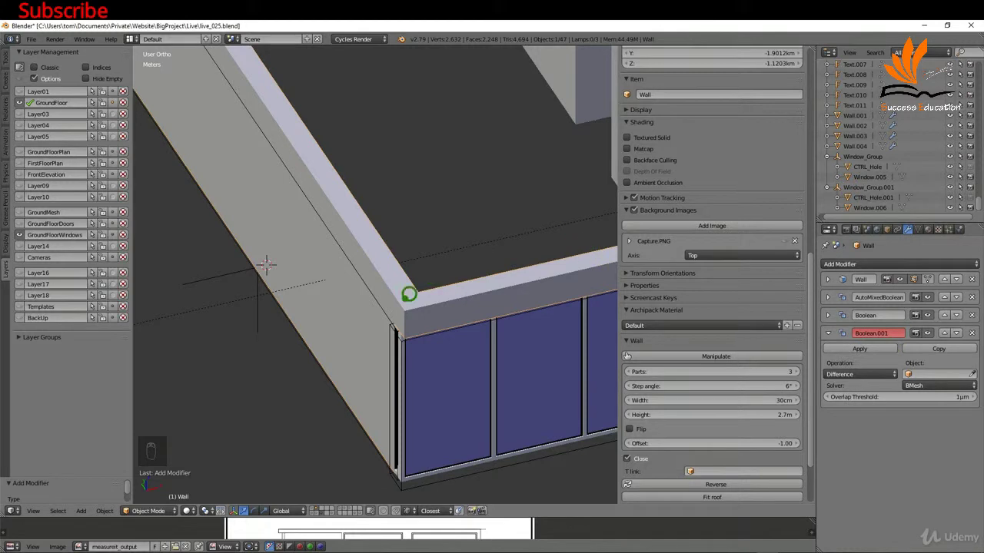
Apply the scale of the side window's CTRL_Hole.001 box
{"action": "right_click", "coordinate": [378, 288]}
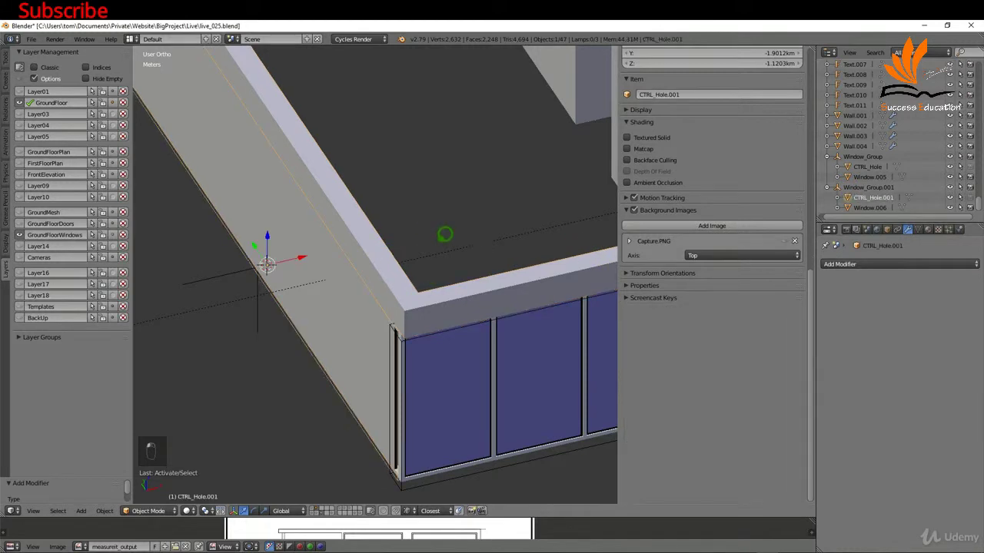
{"action": "scroll", "coordinate": [689, 292], "scroll_direction": "up", "scroll_amount": 14}
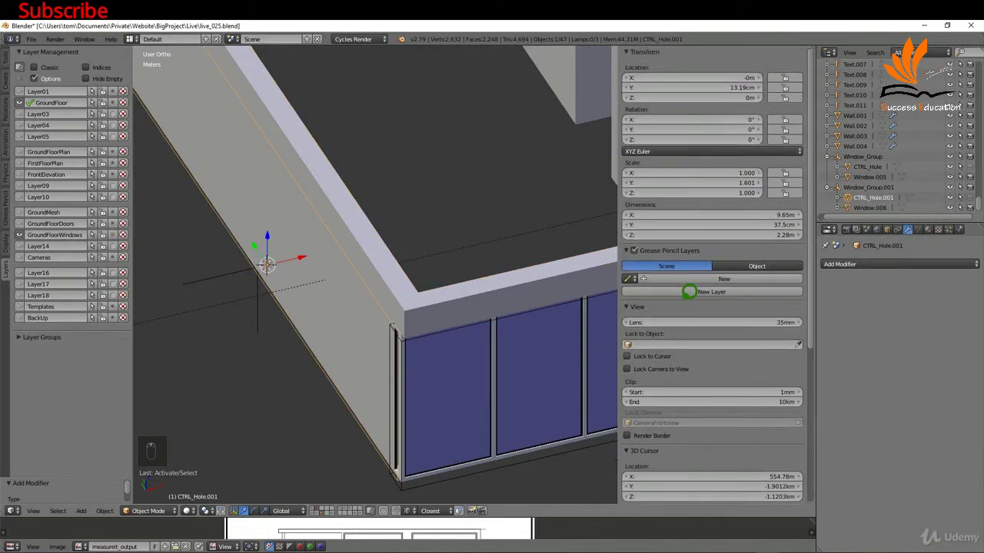
{"action": "key", "text": "ctrl+a"}
{"action": "left_click", "coordinate": [350, 243]}
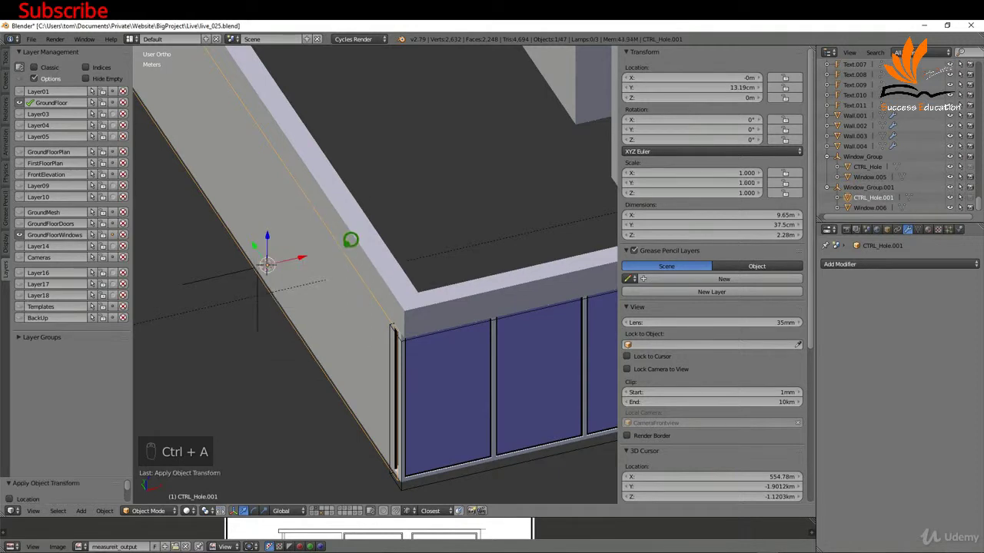
Set CTRL_Hole.001 as the object of the Wall's new Boolean to cut the side window's opening
{"action": "right_click", "coordinate": [380, 238]}
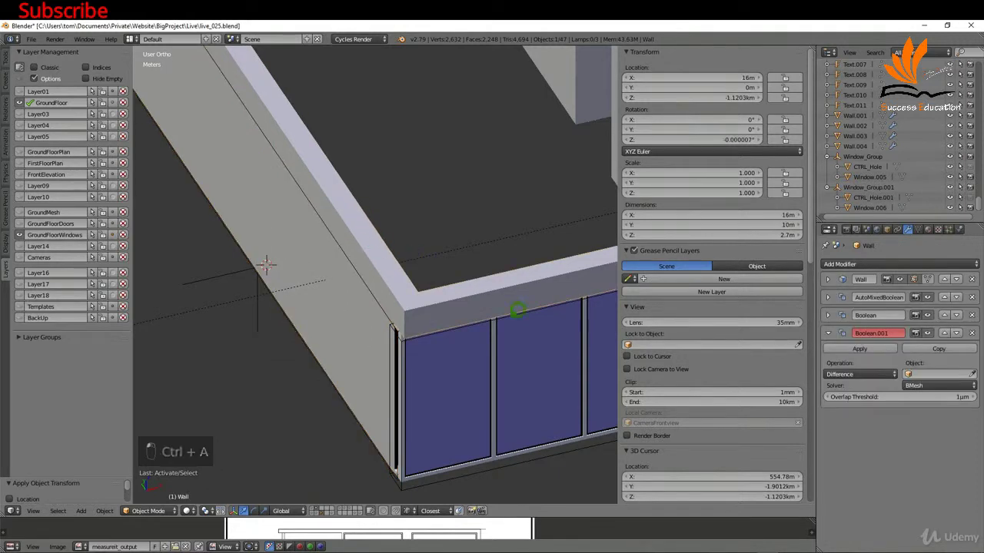
{"action": "left_click", "coordinate": [922, 375]}
{"action": "type", "text": "ct"}
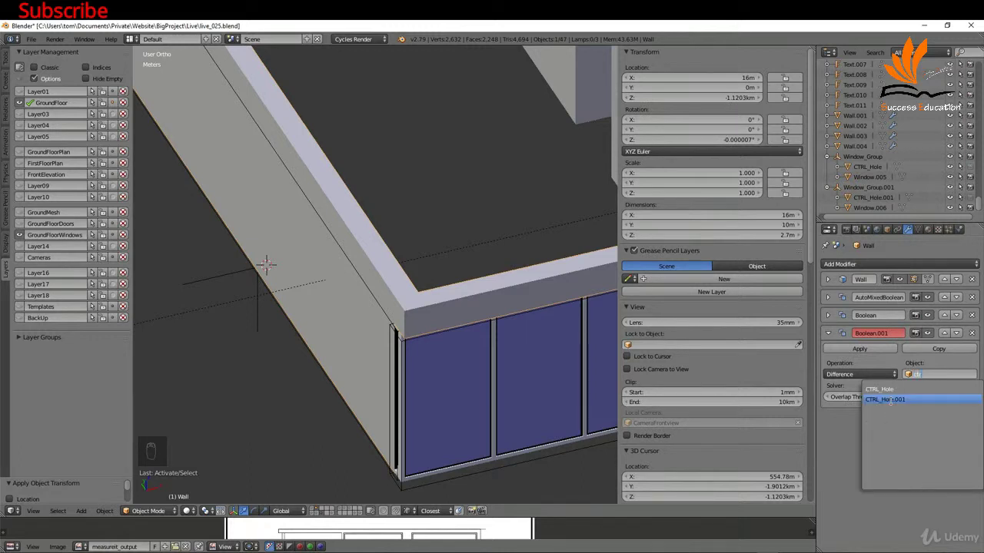
{"action": "left_click", "coordinate": [903, 400]}
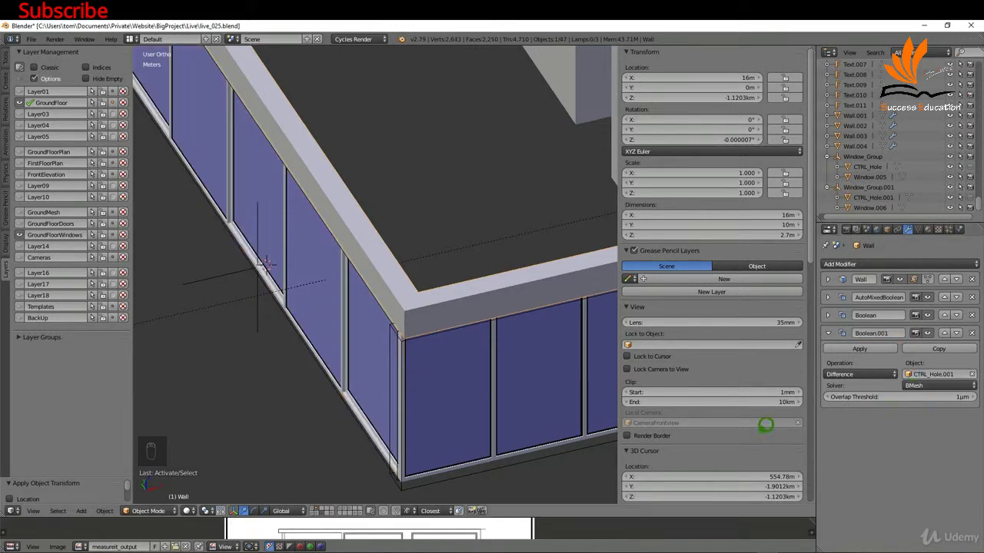
Examine the corner windows and wall openings from several angles, checking Window.005, Window.007, CTRL_Hole.002 and the Wall's modifiers
{"action": "scroll", "coordinate": [369, 279], "scroll_direction": "down", "scroll_amount": 4}
{"action": "mouse_move", "coordinate": [358, 300]}
{"action": "middle_mouse_down"}
{"action": "mouse_move", "coordinate": [383, 287]}
{"action": "mouse_move", "coordinate": [361, 290]}
{"action": "middle_mouse_up"}
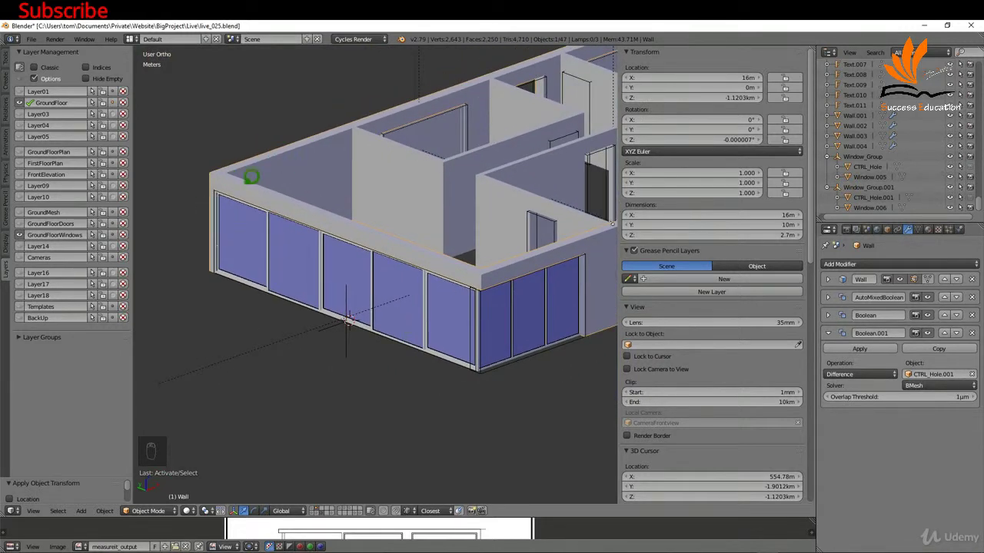
{"action": "middle_click_drag", "start_coordinate": [402, 240], "coordinate": [398, 248]}
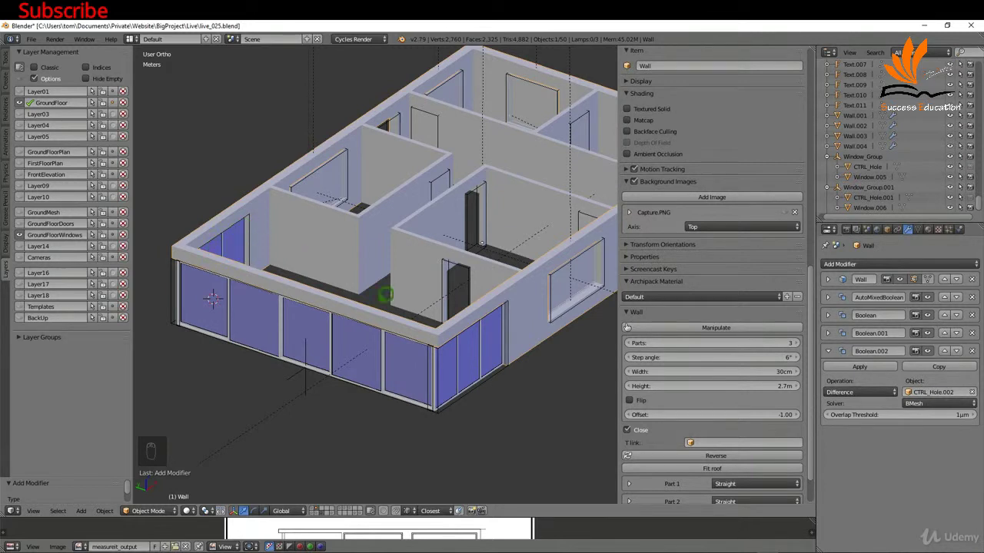
{"action": "right_click", "coordinate": [464, 349]}
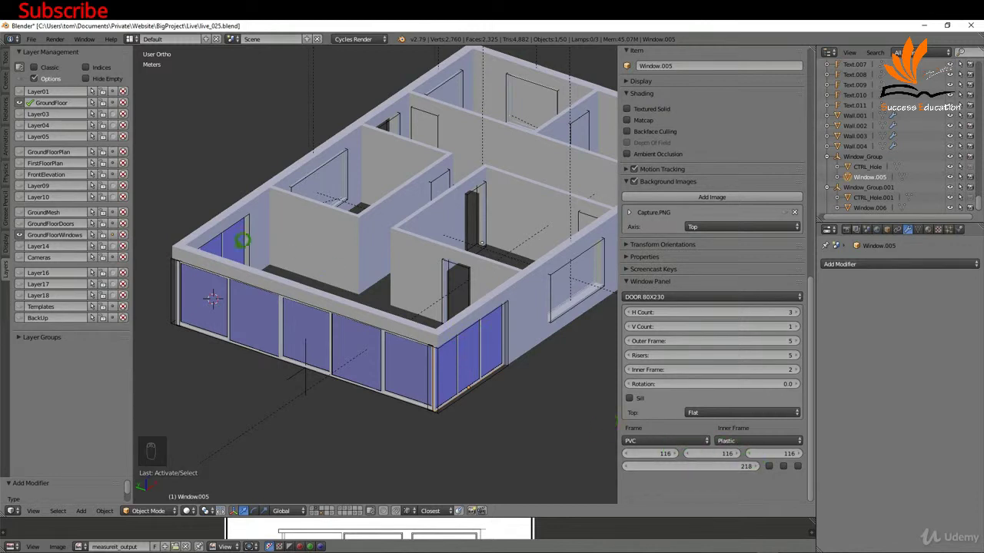
{"action": "right_click", "coordinate": [235, 232]}
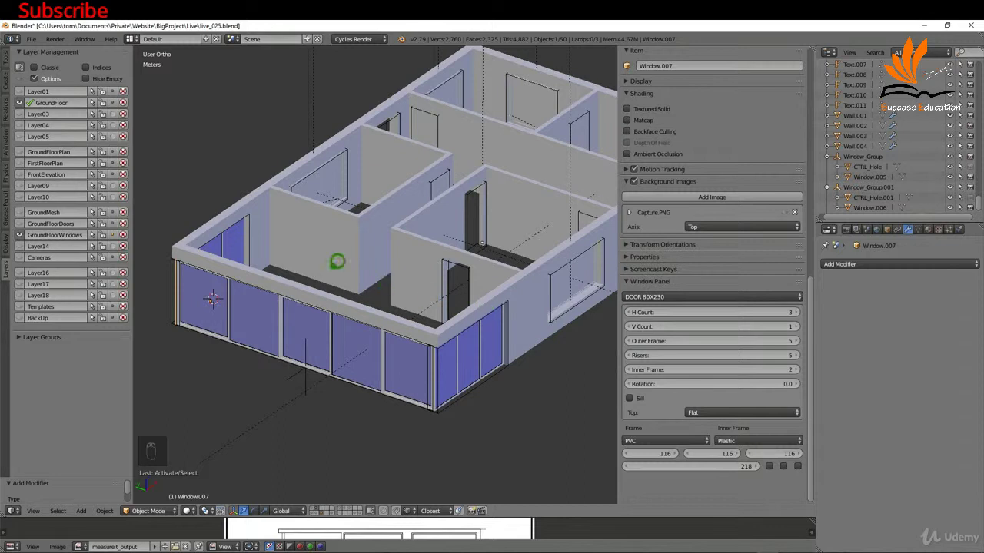
{"action": "right_click", "coordinate": [177, 259]}
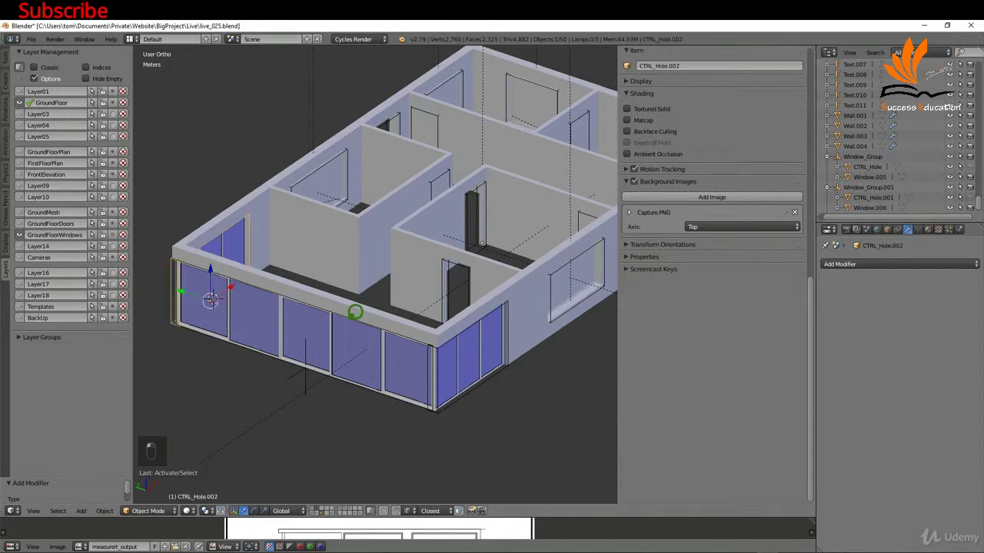
{"action": "right_click", "coordinate": [548, 348]}
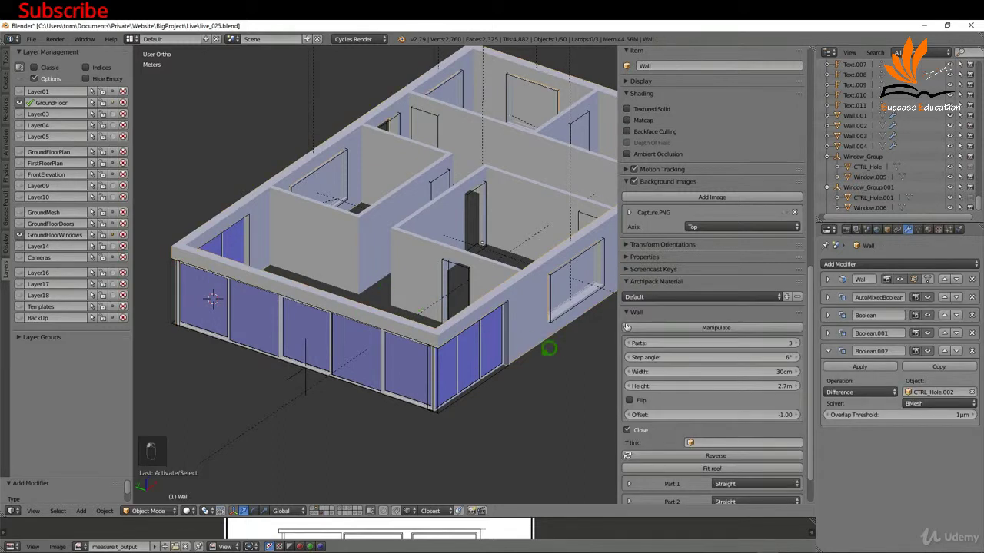
{"action": "middle_click_drag", "start_coordinate": [548, 347], "coordinate": [428, 301]}
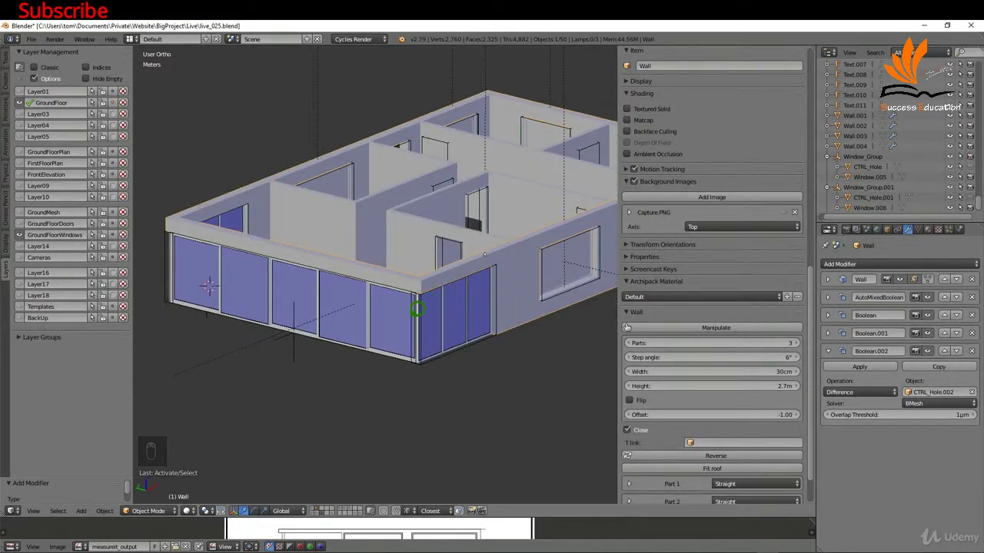